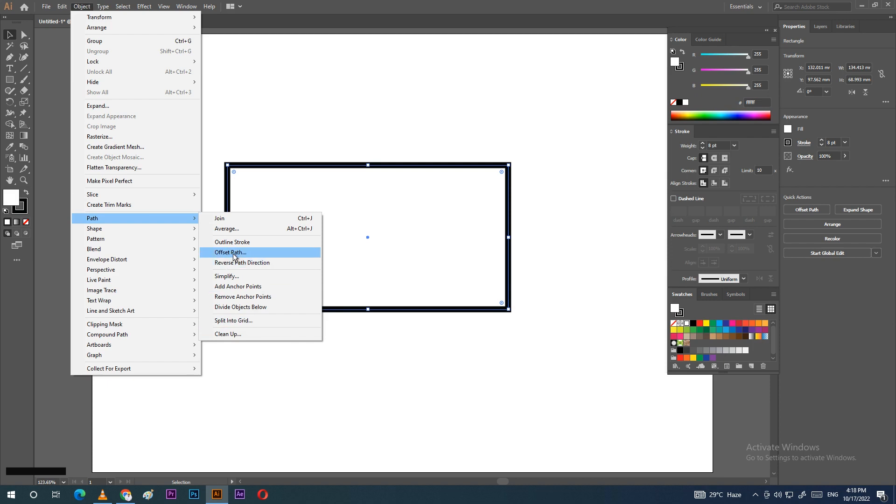
Step: Open the Offset Path dialog for the thick black-outlined rectangle
left_click(234, 254)
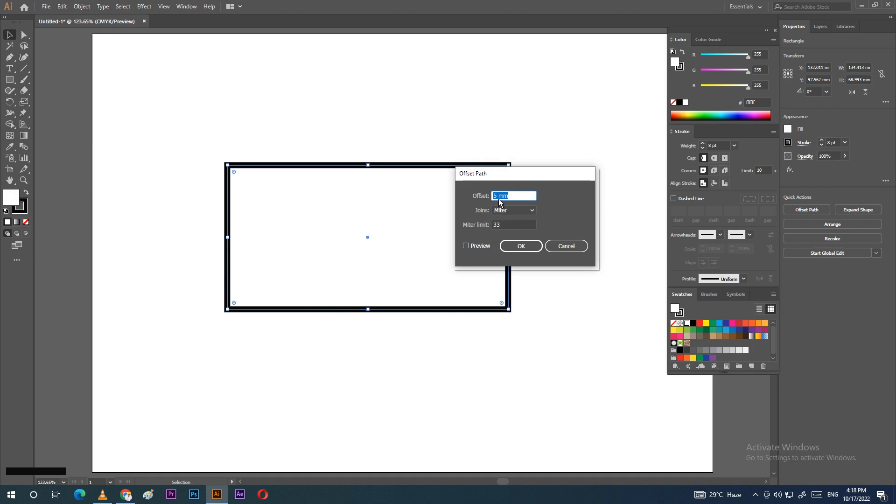
Step: Create a -5 mm inward offset path inside the rectangle, previewing it before confirming
left_click_drag(516, 177, 583, 103)
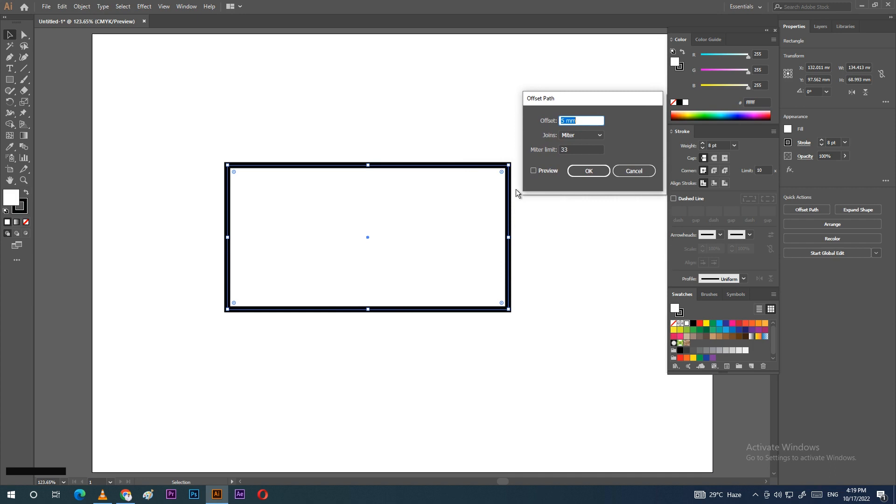
left_click(534, 171)
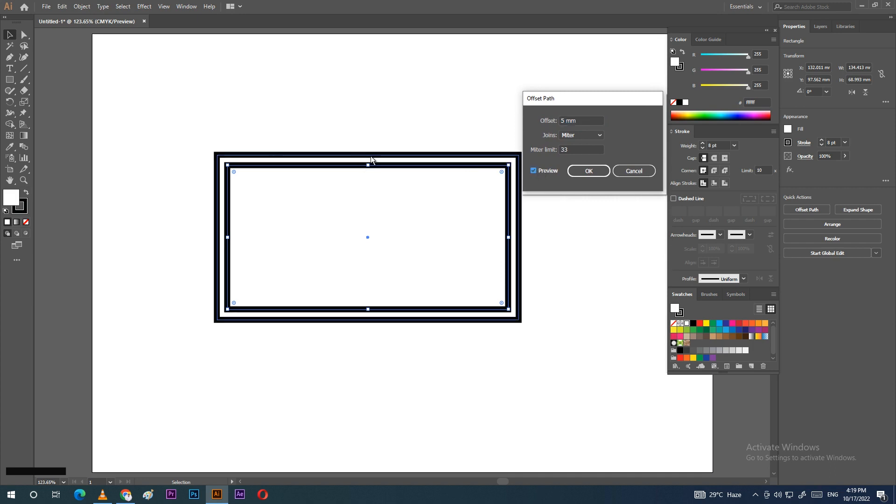
left_click_drag(581, 121, 551, 127)
key("Up")
key("Down")
key("Down")
key("Down")
key("Down")
key("Down")
key("Down")
key("Down")
key("Down")
key("Down")
key("Down")
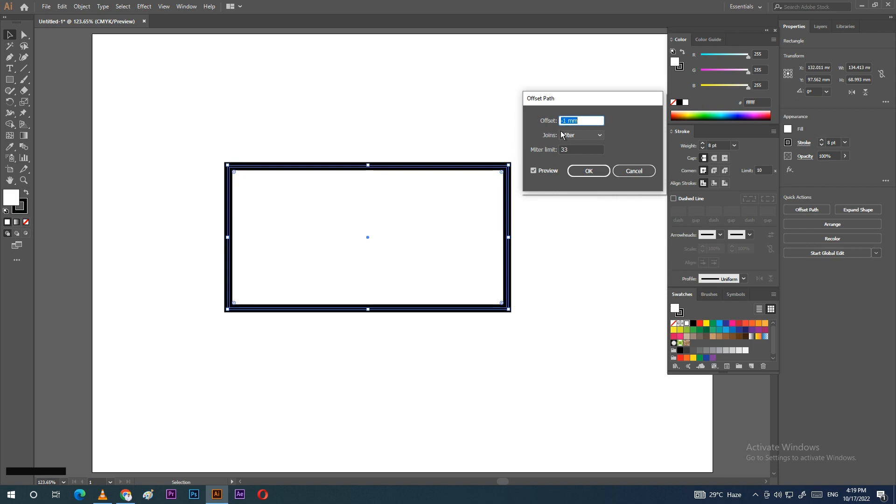
key("Down")
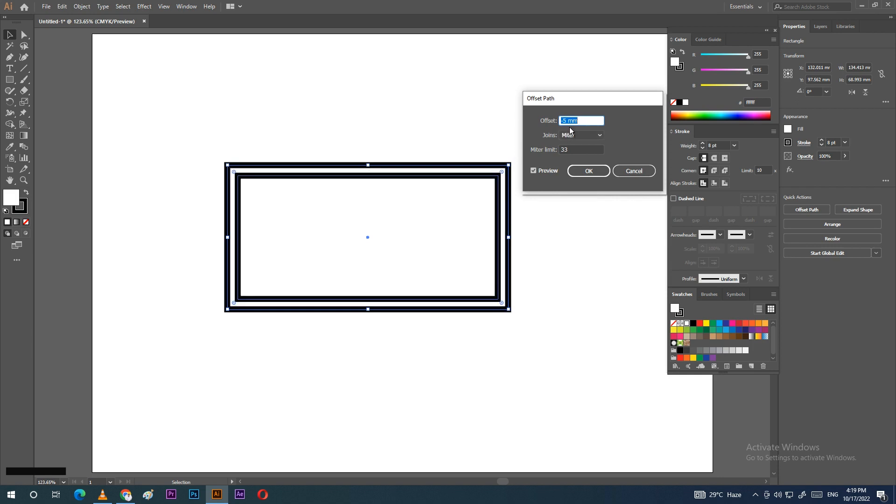
left_click(589, 171)
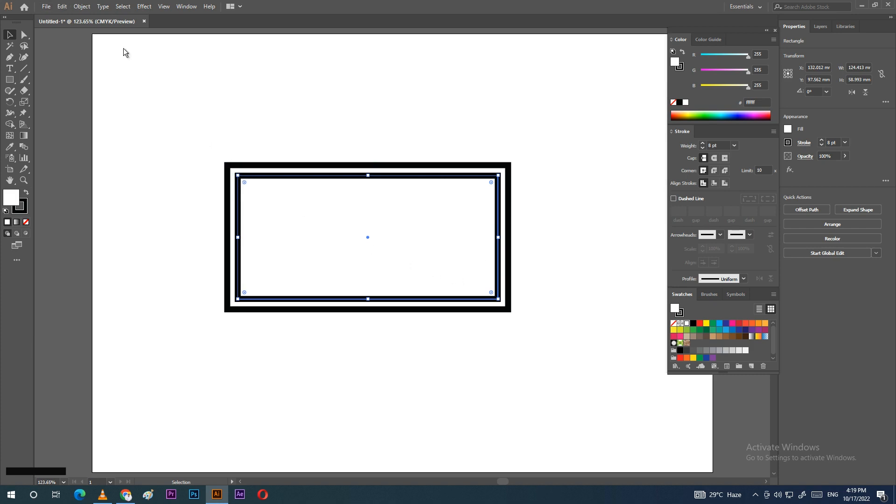
left_click(82, 7)
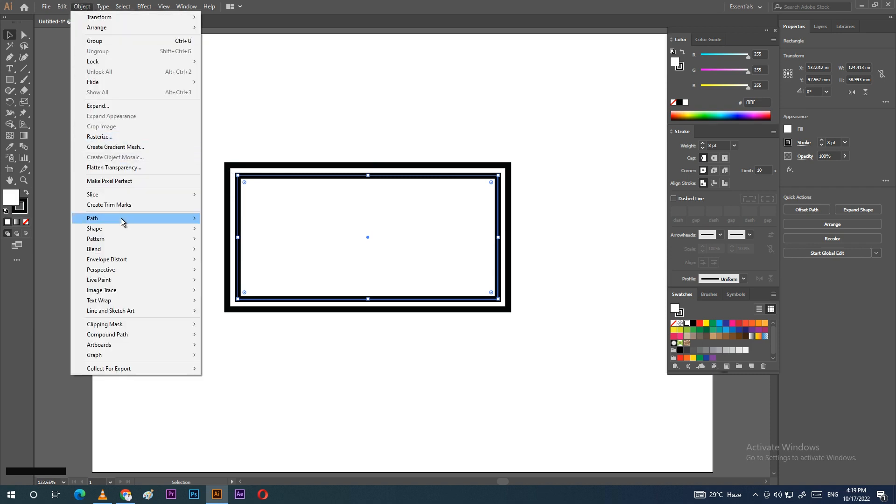
Step: Offset the inner rectangle by another -5 mm to make a third nested rectangle
mouse_move(121, 219)
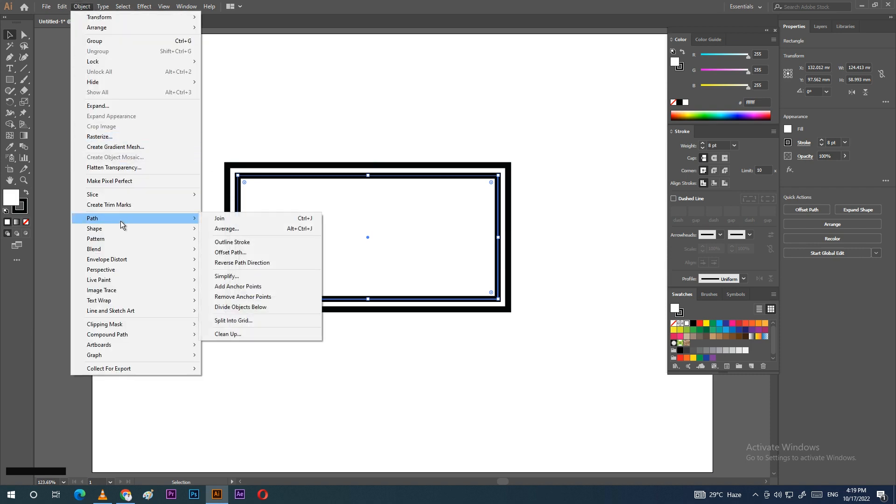
left_click(232, 253)
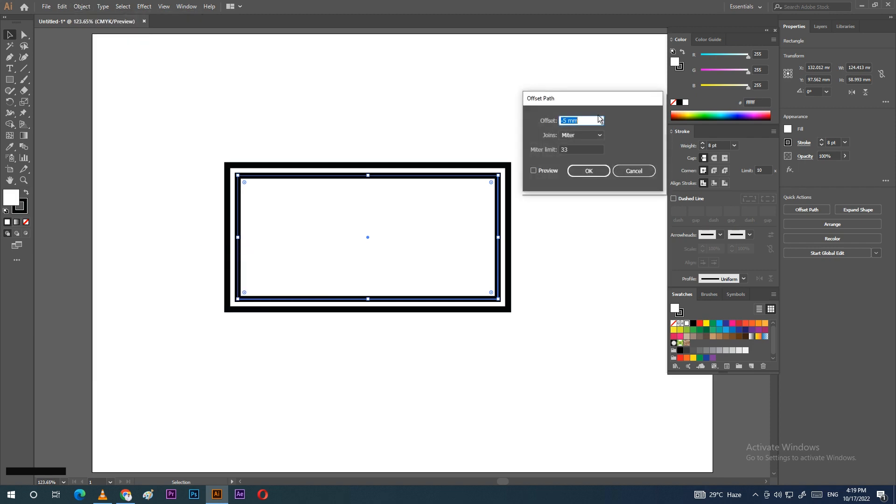
left_click(534, 170)
key("Up")
key("Up")
key("Up")
key("Up")
key("Up")
key("Up")
key("Up")
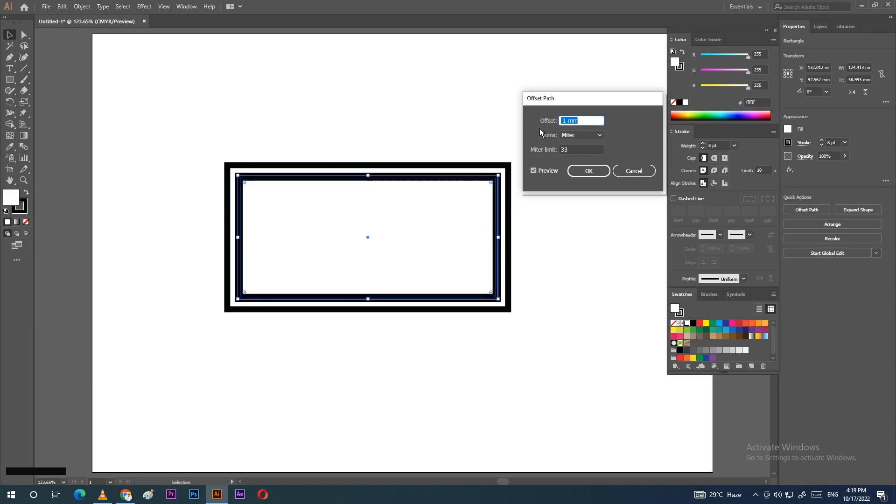
key("Up")
key("Up")
key("Up")
key("Up")
key("Up")
key("Up")
key("Up")
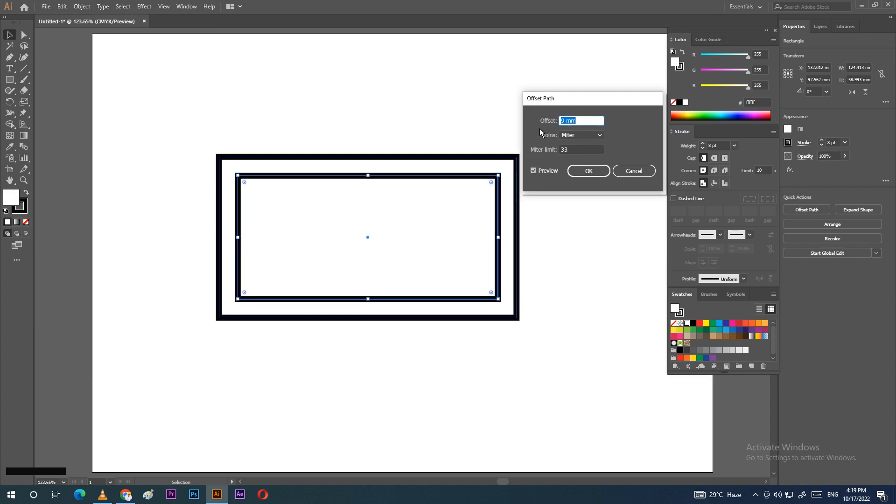
key("Down")
key("Down")
key("Down")
key("Down")
key("Down")
key("Down")
key("Down")
key("Down")
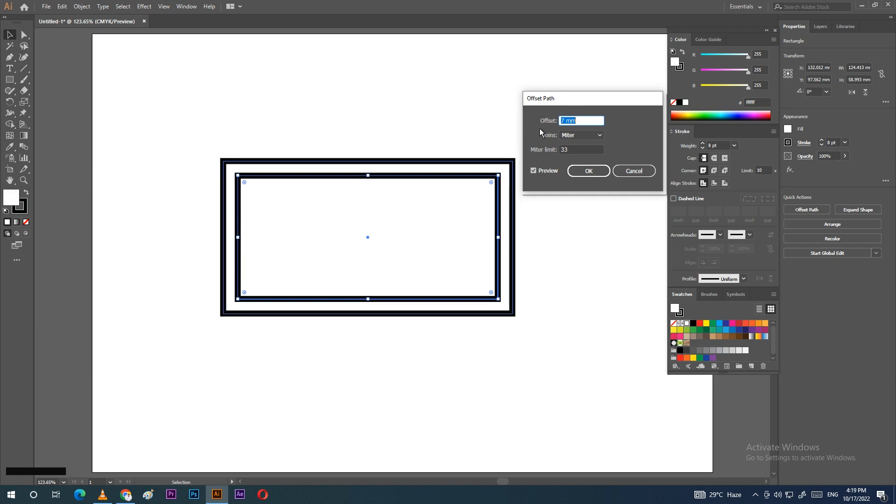
key("Down")
key("Down")
key("Down")
key("Down")
key("Down")
key("Down")
key("Down")
key("Down")
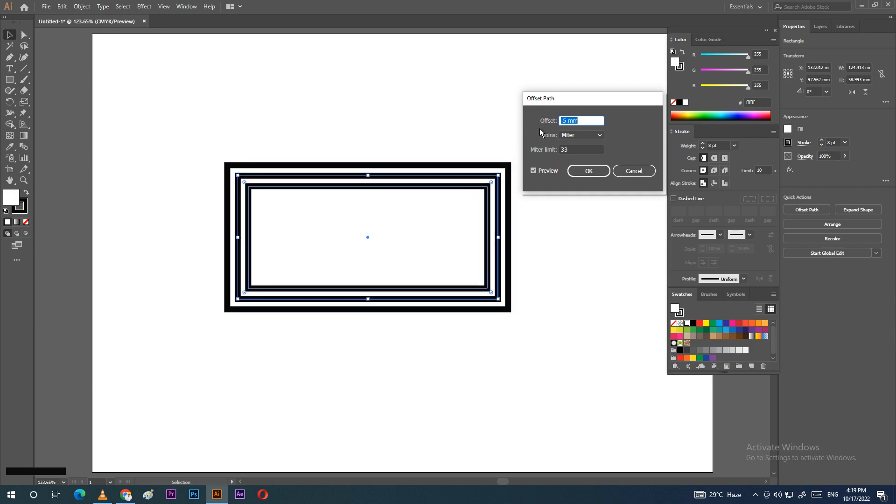
left_click(586, 172)
Step: Marquee-select all three nested rectangles and delete them
left_click(377, 137)
left_click_drag(176, 146, 611, 350)
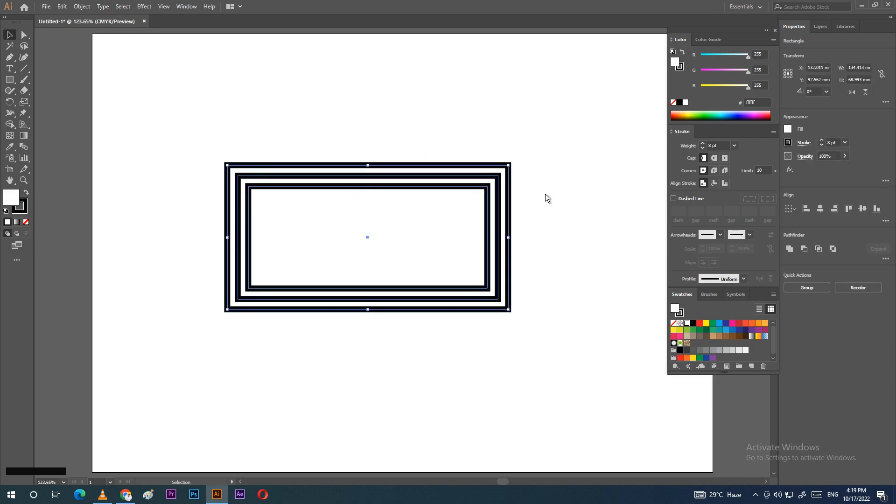
key("Delete")
Step: Draw a straight horizontal line across the artboard with the Pen tool
left_click(82, 7)
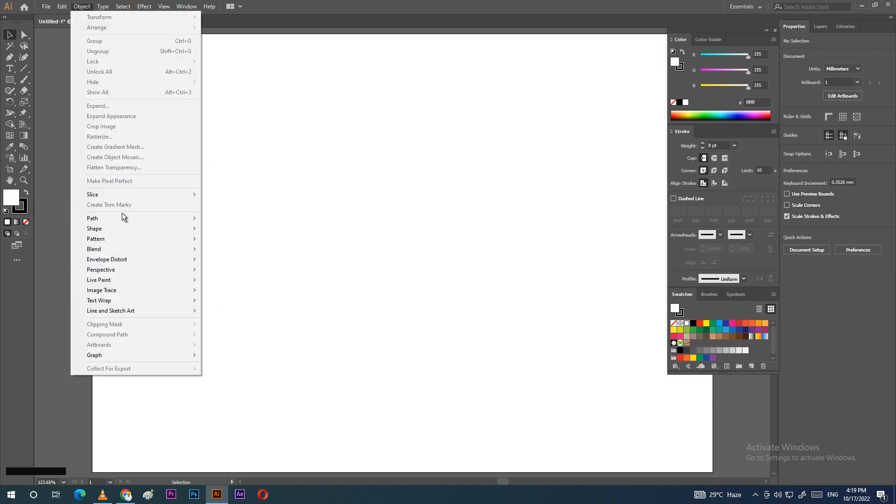
mouse_move(144, 219)
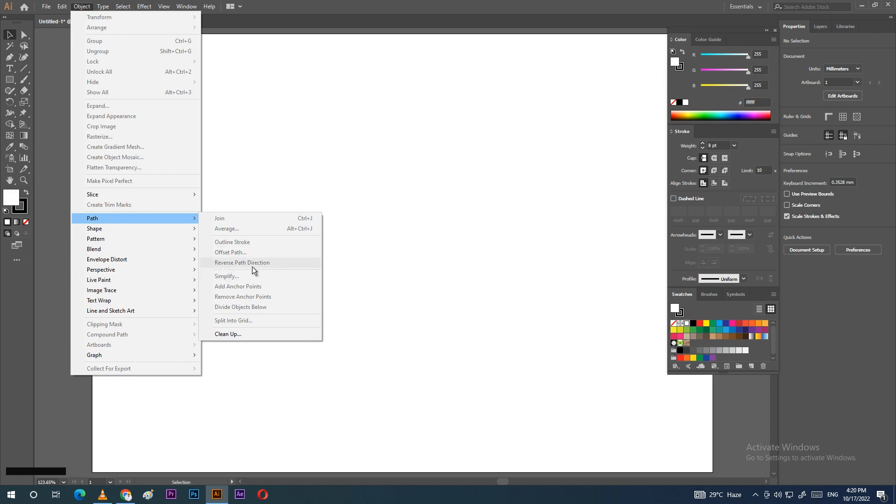
left_click(10, 57)
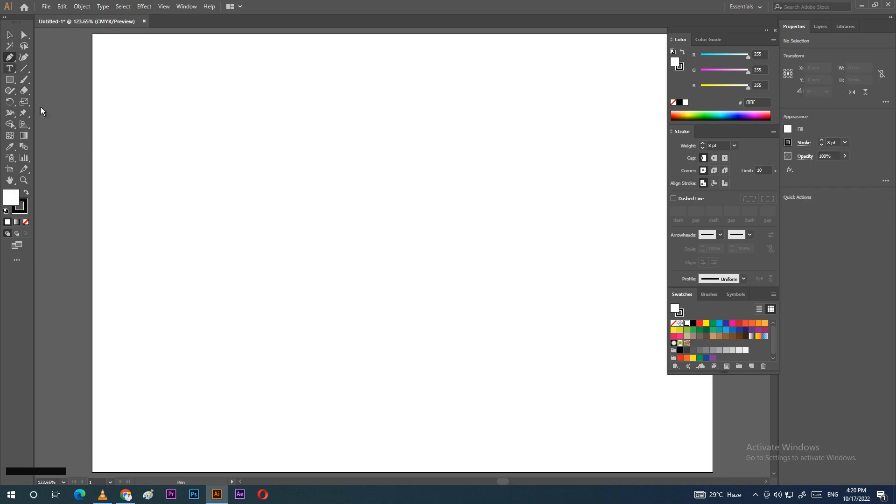
left_click(181, 211)
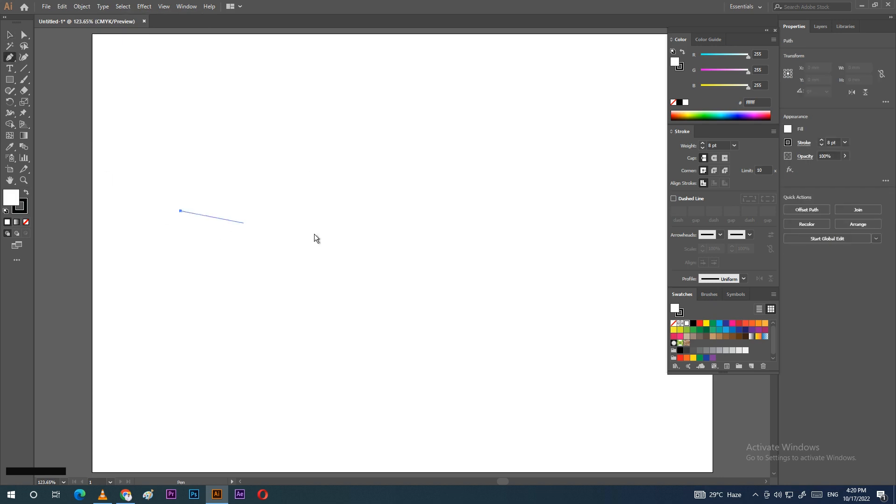
left_click(578, 217, "shift")
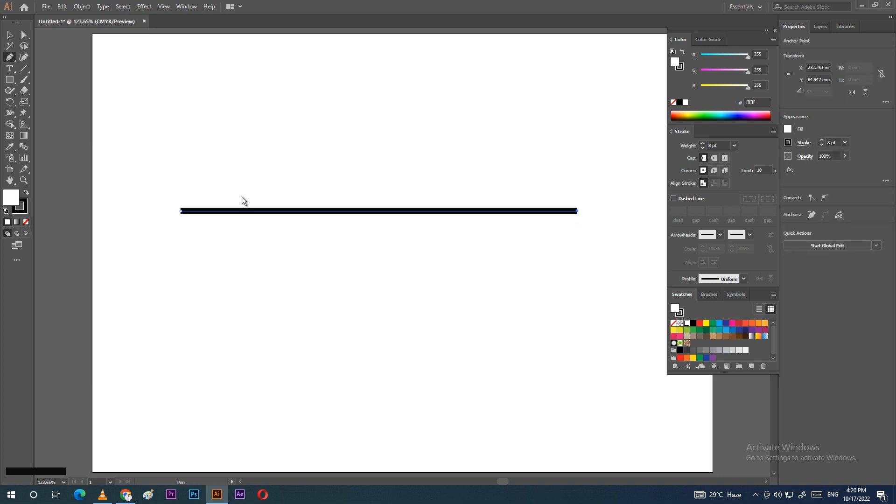
Step: Give the line an Arrow 1 head at the start and Arrow 17 fletching at the end
left_click(9, 35)
left_click_drag(140, 185, 615, 258)
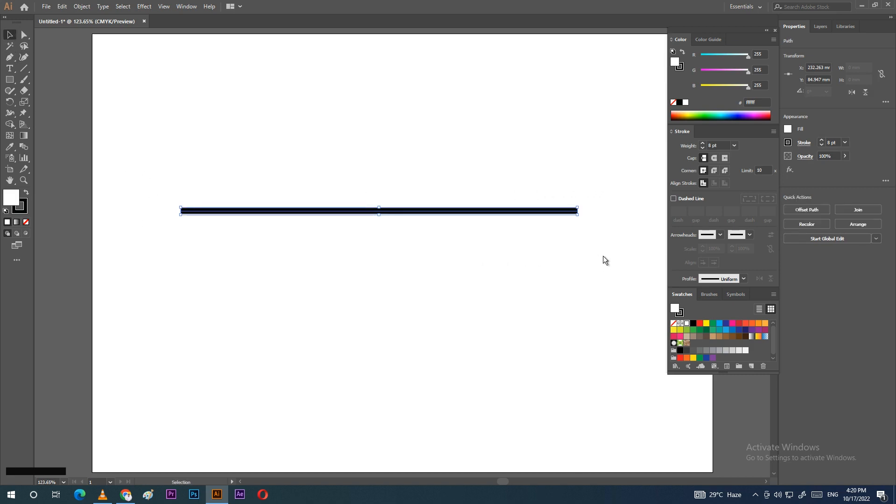
left_click(720, 235)
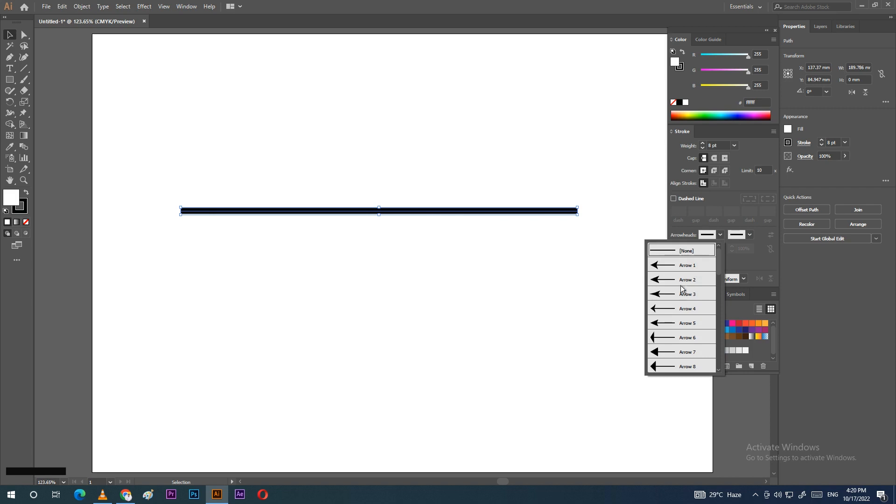
left_click(658, 269)
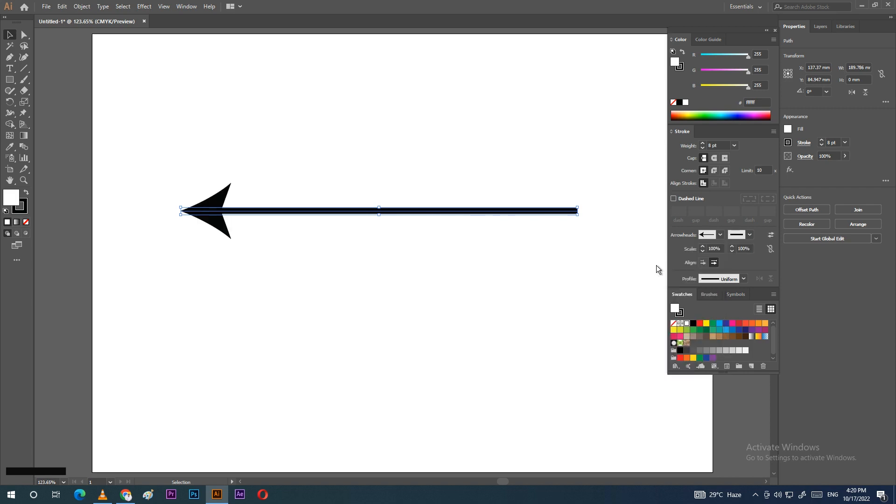
left_click(749, 234)
scroll(710, 339, "down", 5)
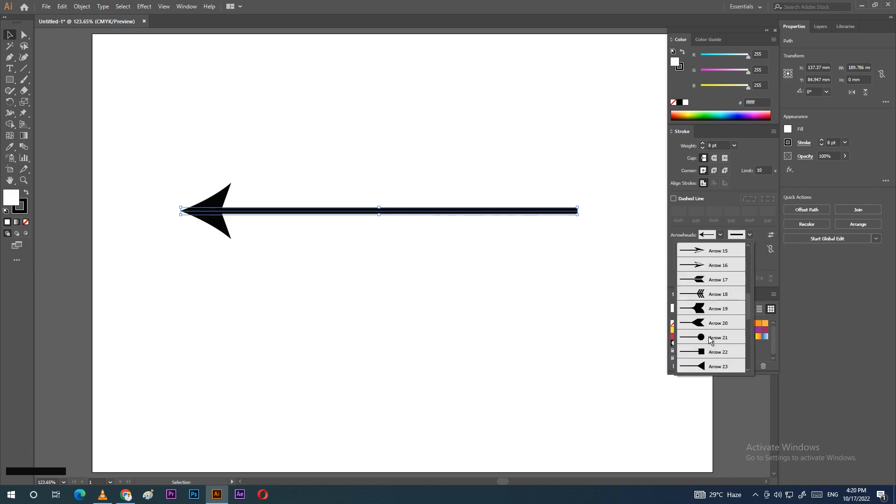
left_click(701, 279)
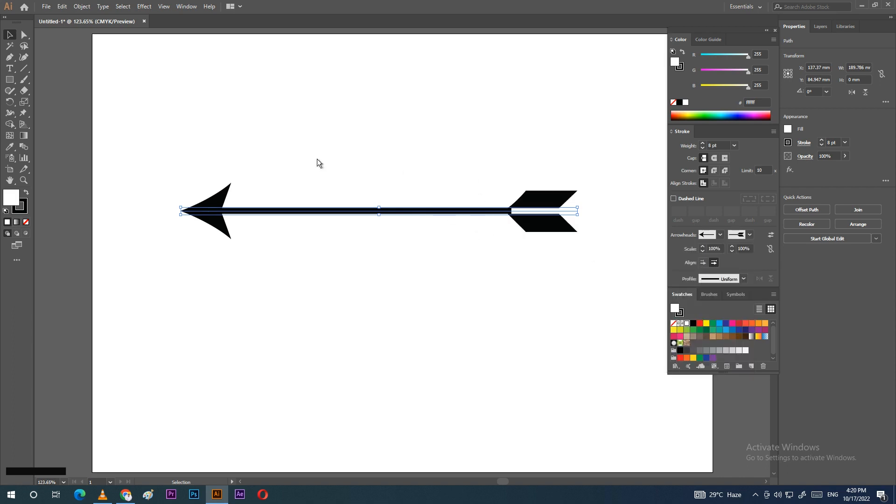
left_click(329, 149)
left_click_drag(156, 166, 618, 264)
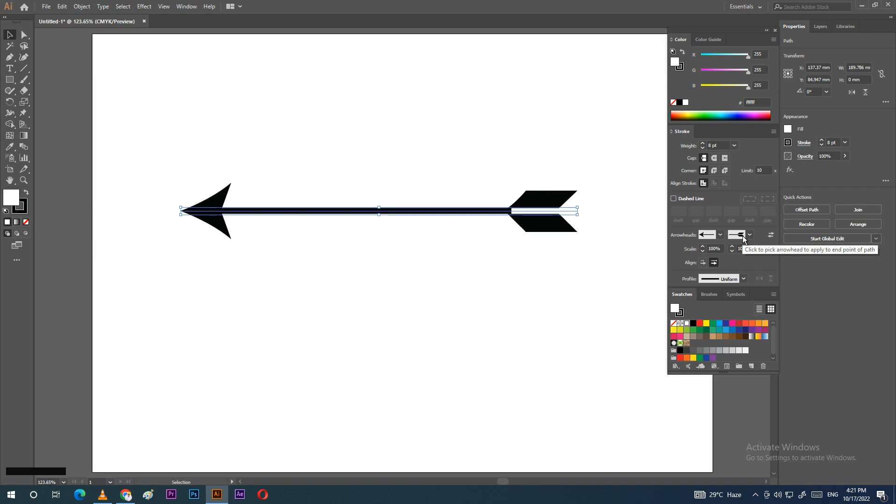
Step: Select the arrow and apply Reverse Path Direction so the head points right
left_click(149, 157)
left_click(81, 7)
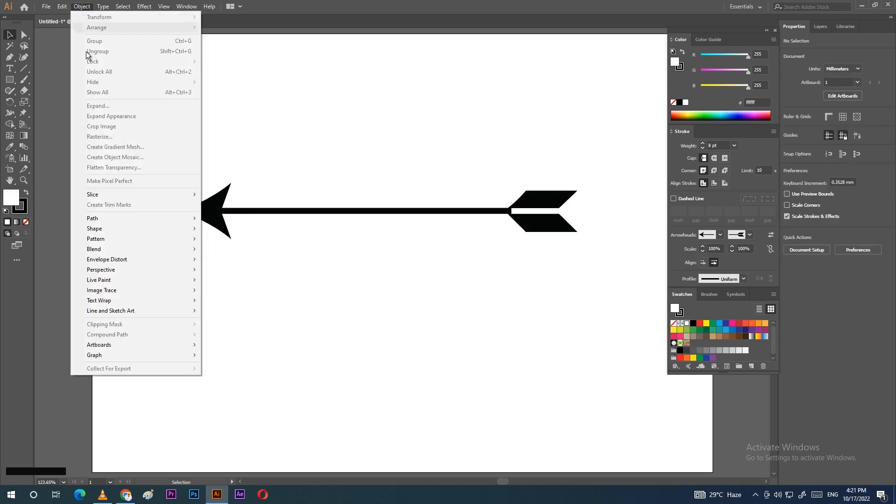
mouse_move(177, 219)
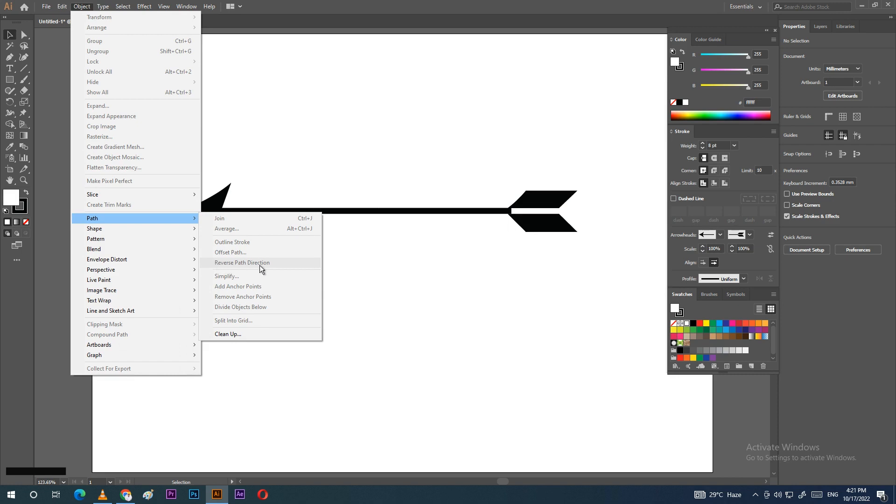
left_click(316, 142)
left_click_drag(147, 169, 610, 257)
left_click(82, 6)
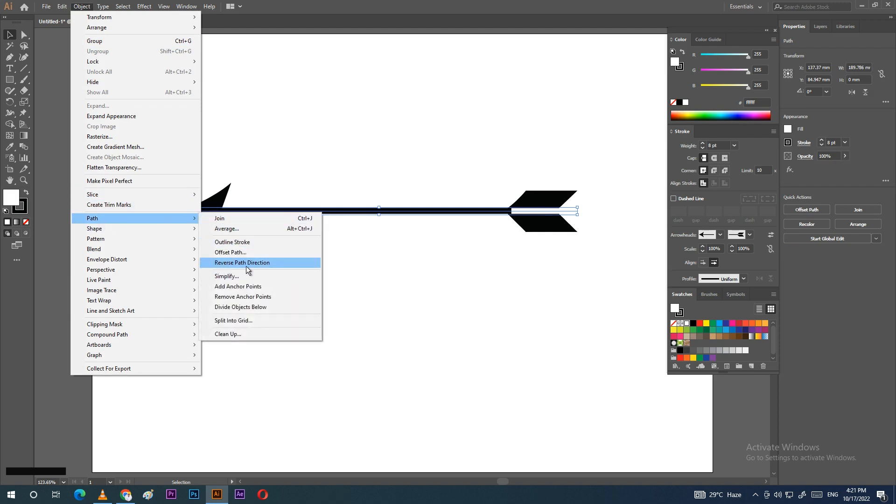
left_click(247, 263)
left_click(219, 212)
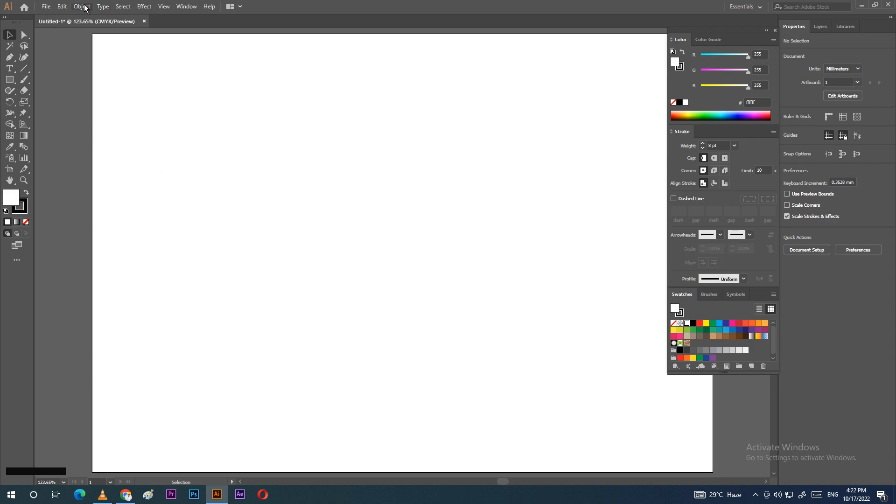
left_click(83, 7)
mouse_move(131, 218)
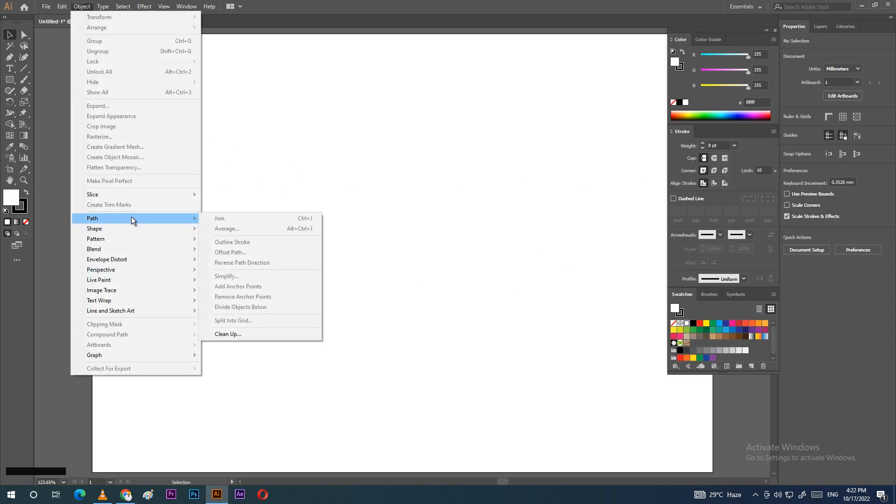
Step: Draw a closed nine-corner irregular polygon with the Pen tool, then return to the Selection tool
left_click(386, 186)
left_click(10, 58)
left_click(216, 172)
left_click(284, 153)
left_click(410, 147)
left_click(493, 193)
left_click(501, 268)
left_click(433, 321)
left_click(313, 345)
left_click(186, 275)
left_click(199, 214)
left_click(216, 171)
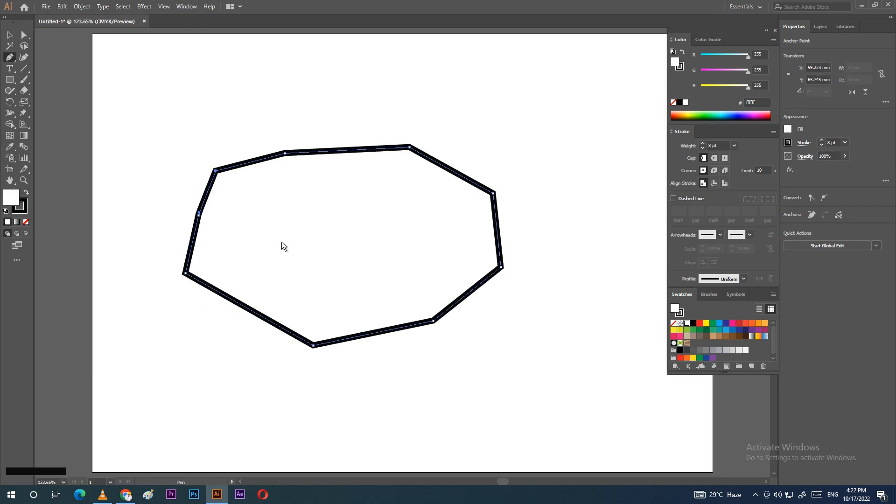
key("v")
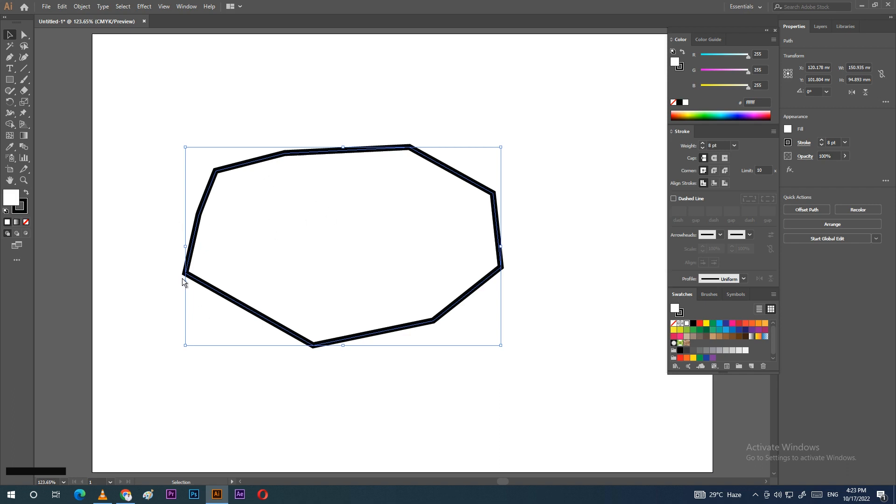
left_click(86, 8)
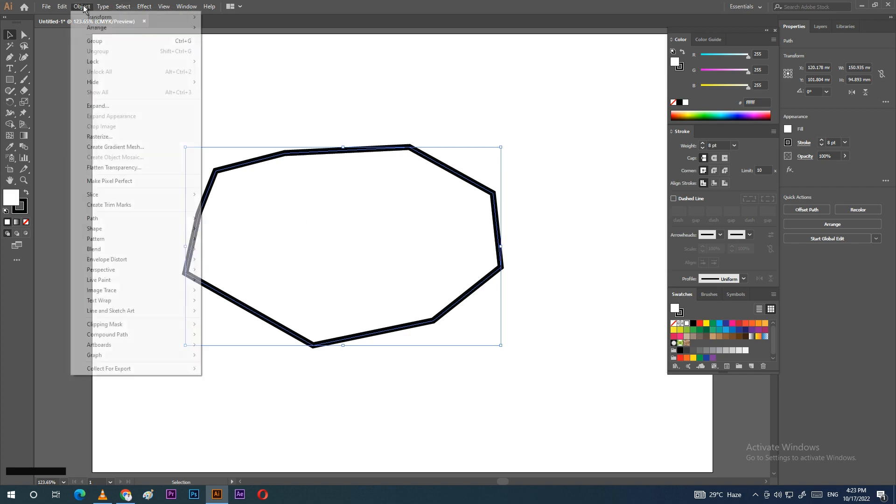
Step: Simplify the polygon with Preview on, lowering Curve Precision to 27% and comparing with the original
mouse_move(107, 219)
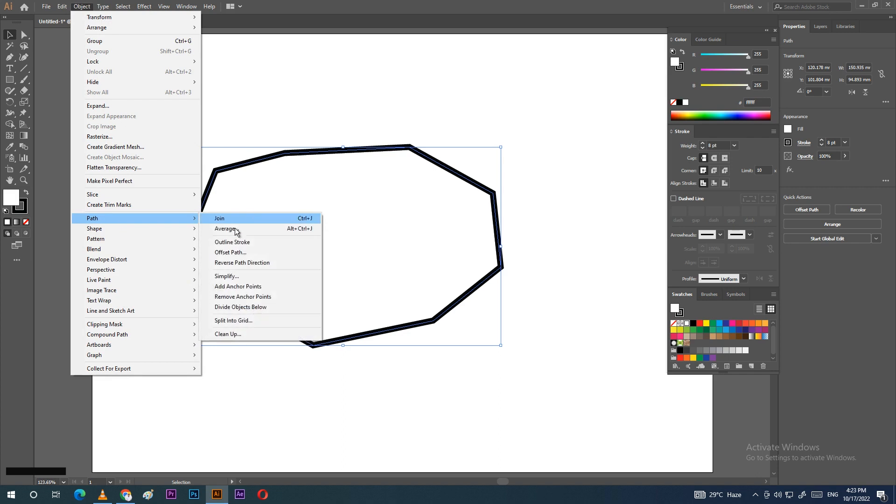
left_click(237, 277)
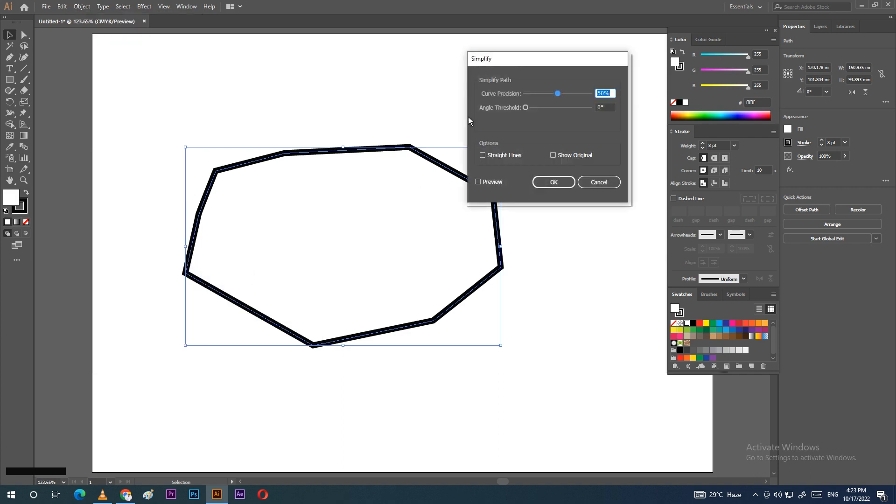
left_click_drag(514, 61, 546, 53)
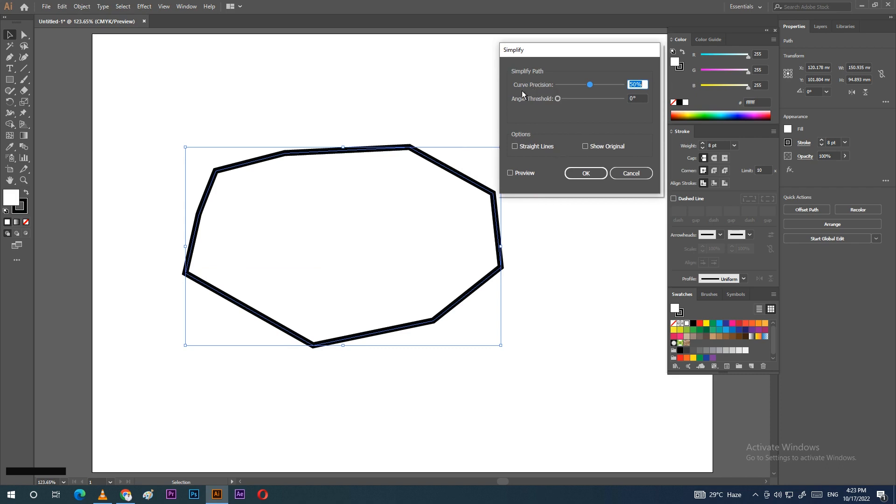
left_click(510, 173)
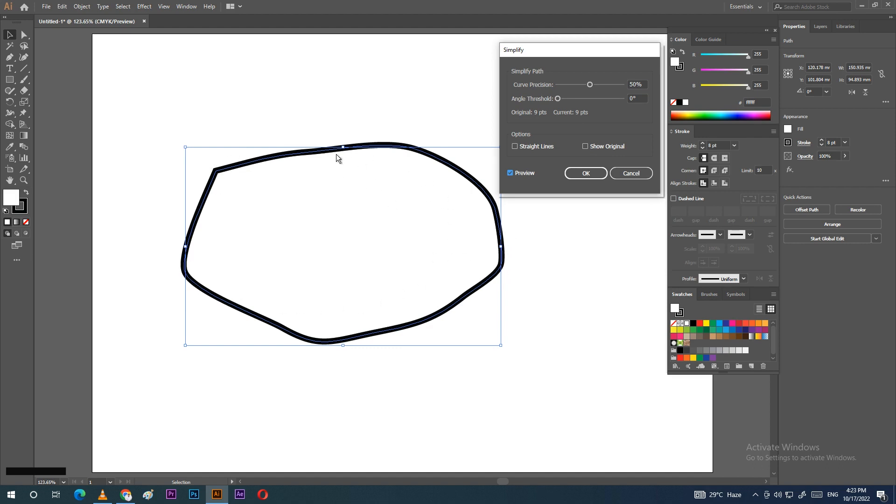
mouse_move(587, 88)
left_mouse_down()
mouse_move(618, 88)
mouse_move(567, 88)
mouse_move(575, 85)
left_mouse_up()
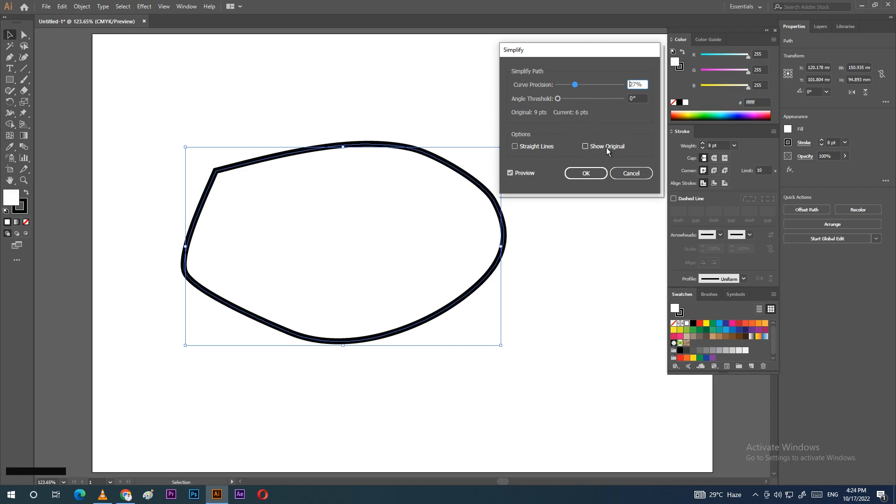
left_click(585, 147)
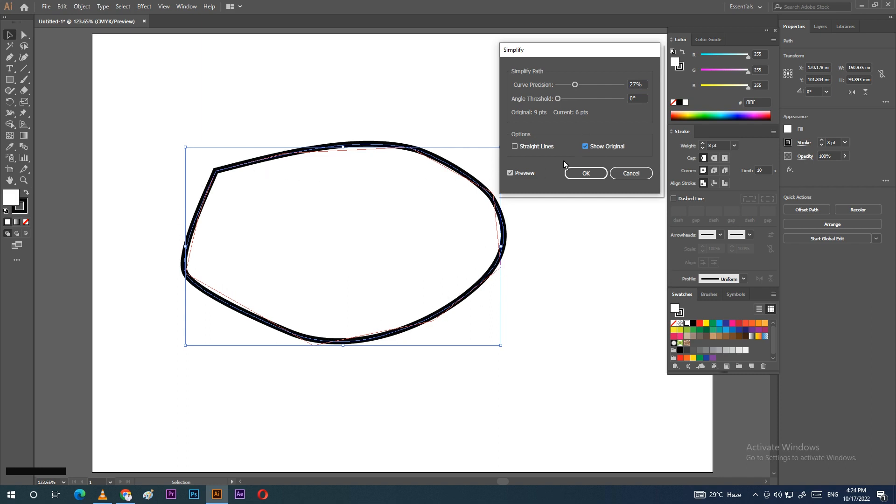
Step: Try Straight Lines, revert to curves, apply the simplification, then delete the path
left_click(515, 147)
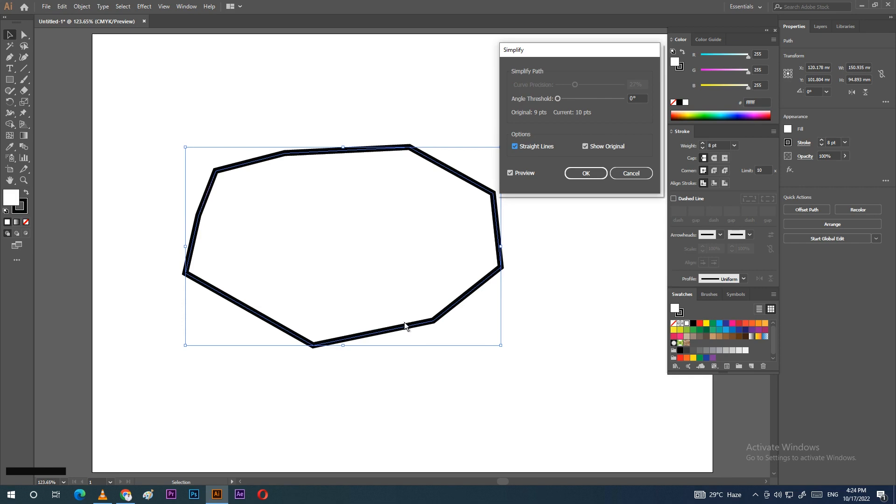
left_click(515, 147)
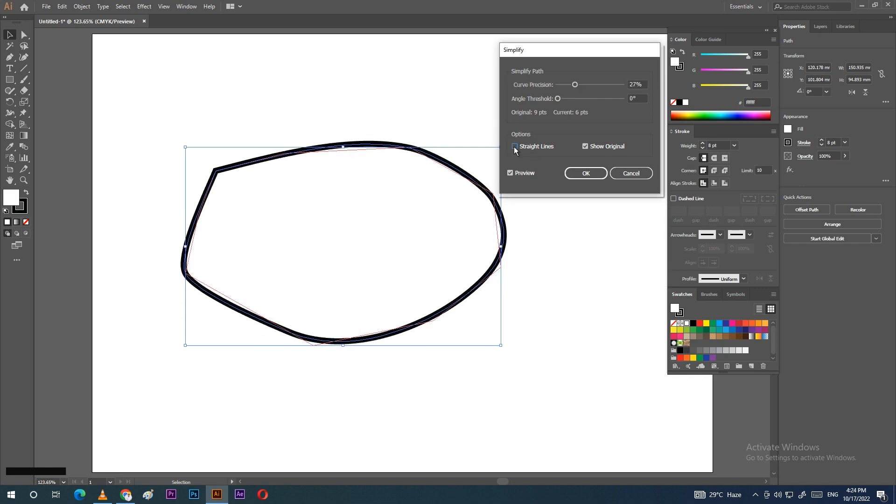
left_click(590, 173)
left_click_drag(166, 137, 566, 349)
key("Delete")
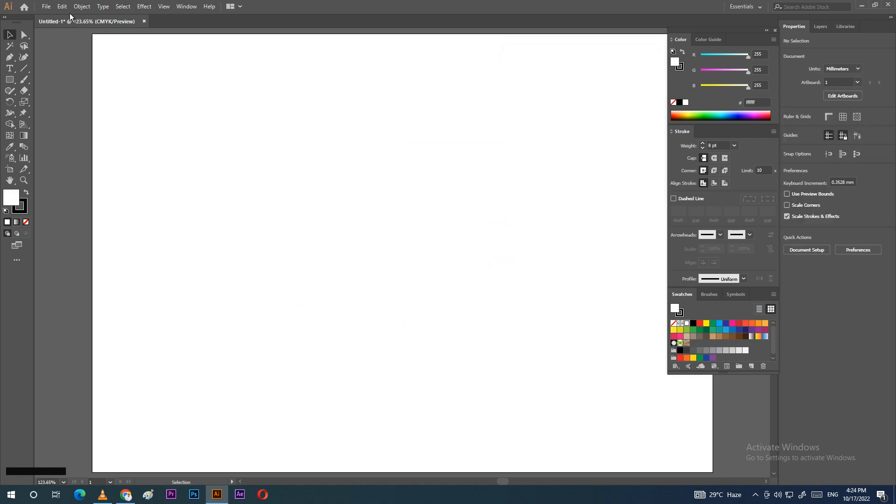
Step: Draw a rectangle in the middle of the artboard
left_click(78, 8)
mouse_move(104, 220)
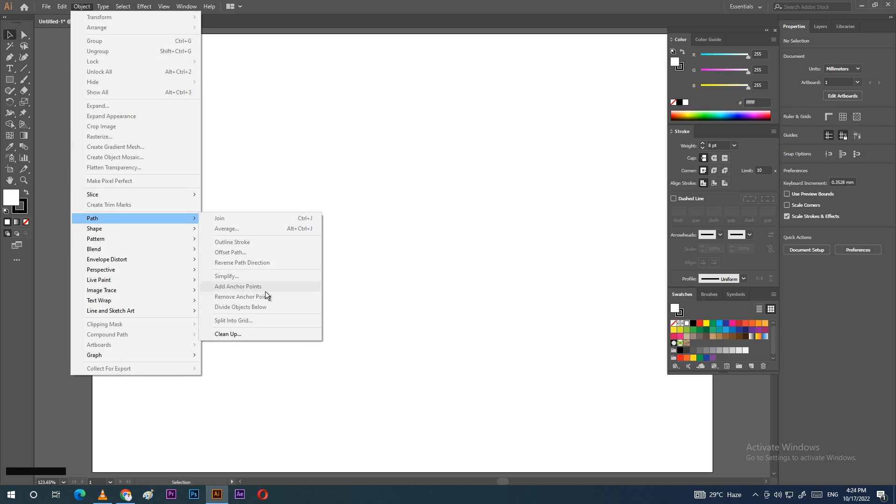
left_click(369, 181)
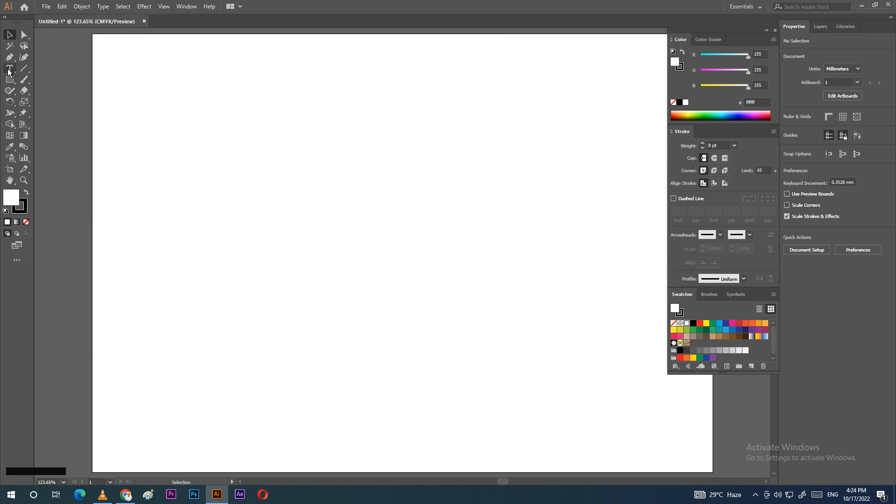
left_click(9, 80)
left_click_drag(485, 306, 495, 308)
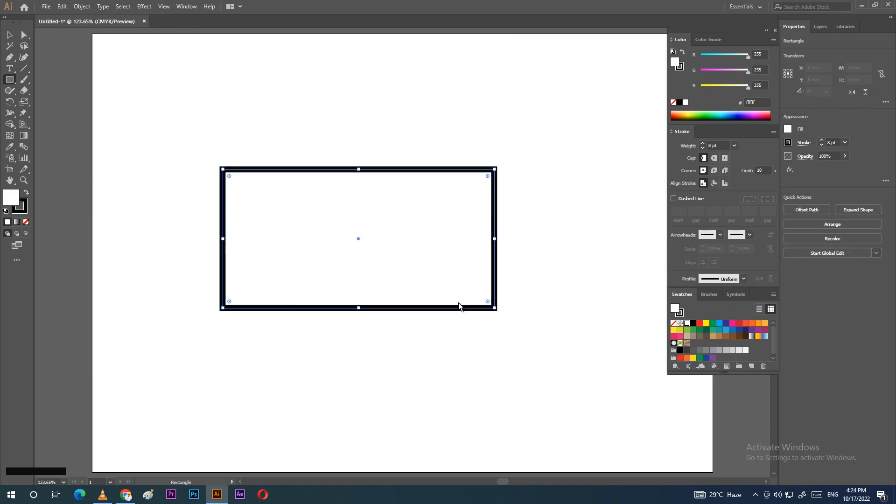
Step: Select the rectangle and add midpoint anchors with Add Anchor Points
left_click(9, 35)
left_click_drag(159, 122, 532, 364)
left_click(83, 6)
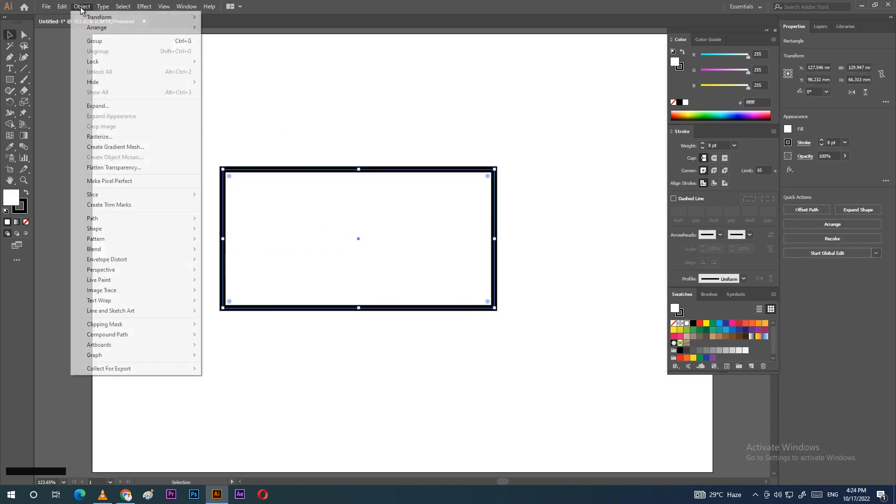
mouse_move(122, 220)
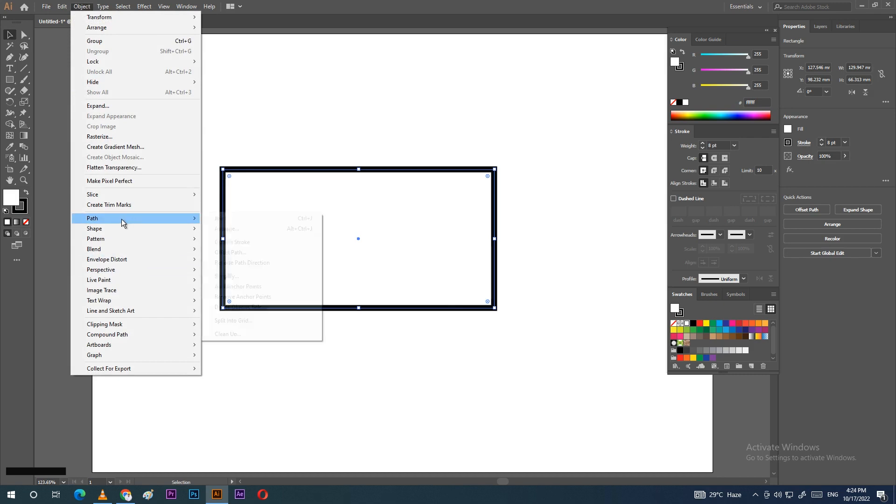
left_click(239, 287)
Step: Add three anchors on the top edge and two on the right, then pull one top anchor into a peak
key("plus")
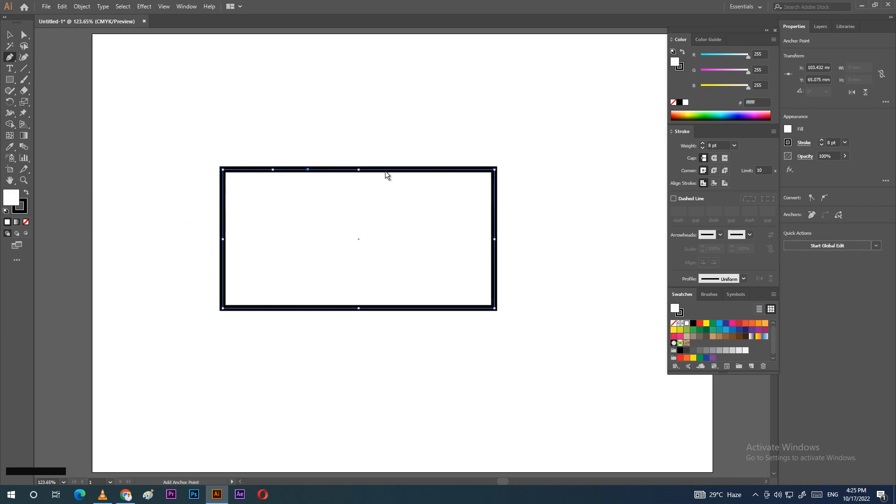
left_click(381, 170)
left_click(426, 169)
left_click(457, 170)
left_click(494, 193)
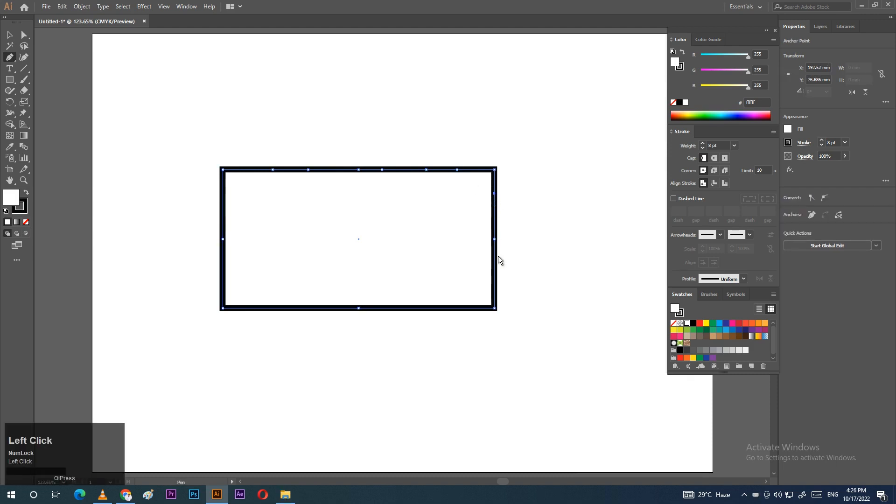
left_click(494, 258)
left_click(24, 35)
left_click_drag(279, 183, 266, 138)
Step: Drag top-edge anchors into a dip and a second peak, and pull a right-edge anchor out into a notch
mouse_move(347, 158)
left_mouse_down()
mouse_move(370, 192)
mouse_move(354, 203)
left_mouse_up()
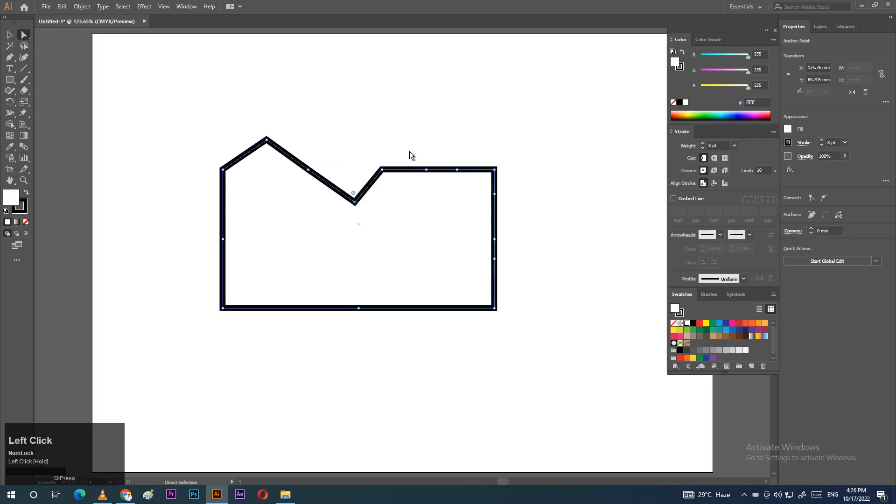
left_click_drag(426, 169, 425, 137)
left_click_drag(521, 186, 465, 197)
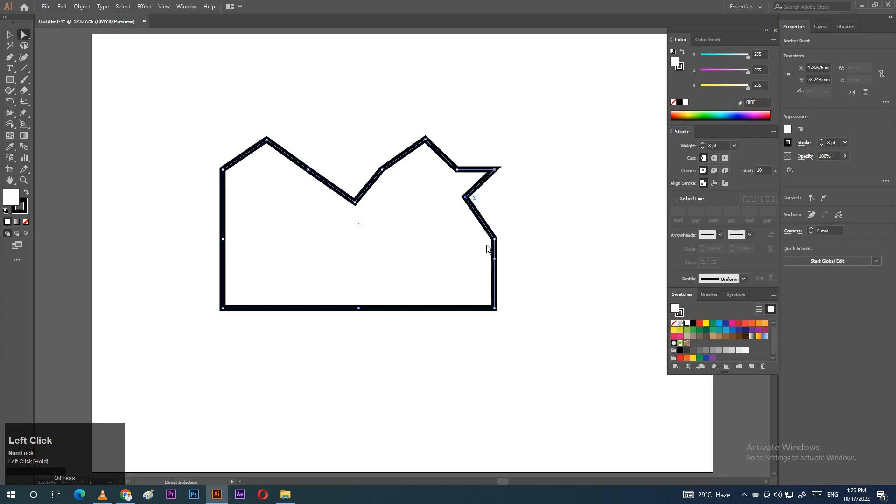
left_click_drag(494, 260, 524, 257)
left_click(539, 219)
left_click(81, 6)
mouse_move(117, 220)
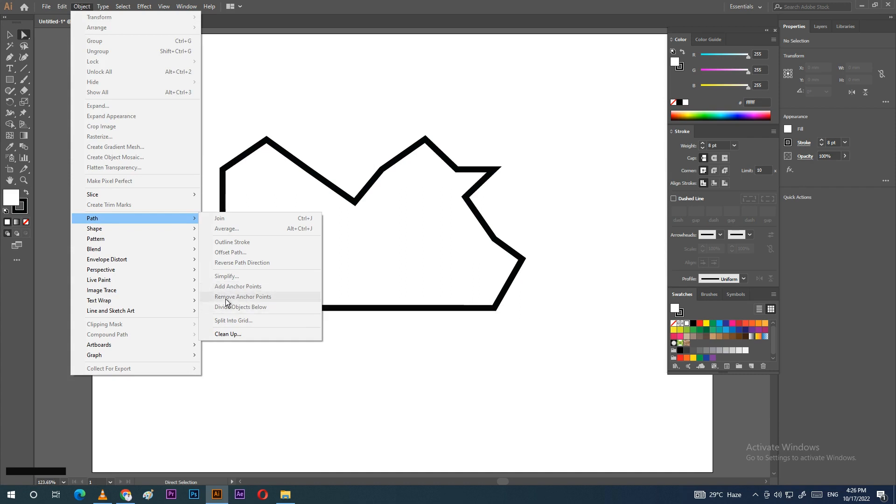
Step: Select the top-left peak anchor and remove it with Remove Anchor Points
left_click(245, 136)
left_click_drag(244, 124, 267, 148)
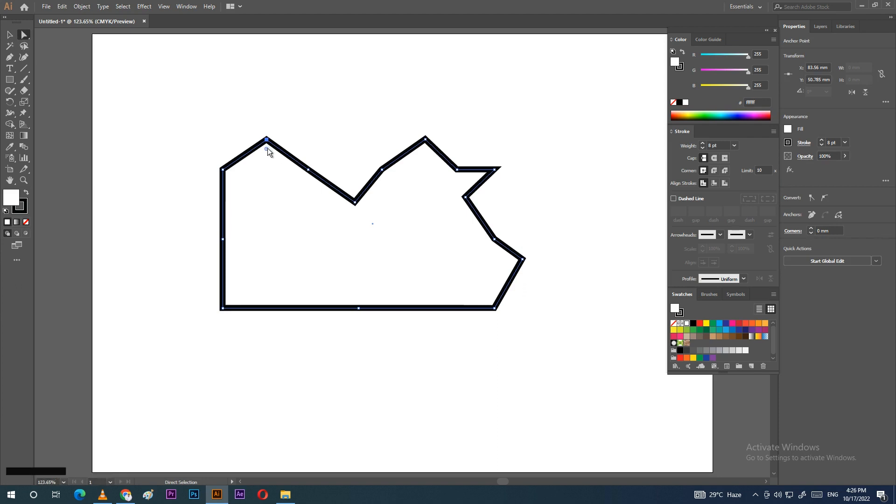
left_click_drag(254, 128, 267, 146)
left_click(83, 7)
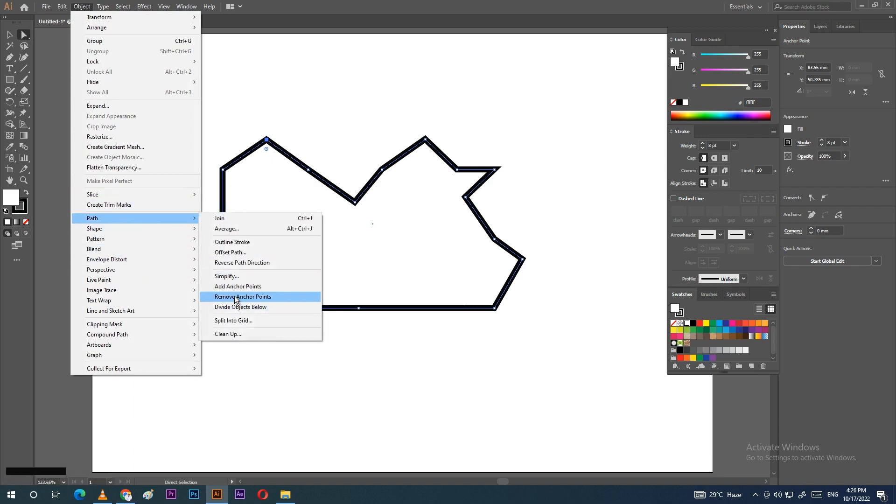
left_click(236, 300)
Step: Remove the remaining top peak anchor, then select the whole reshaped outline
left_click_drag(414, 128, 457, 158)
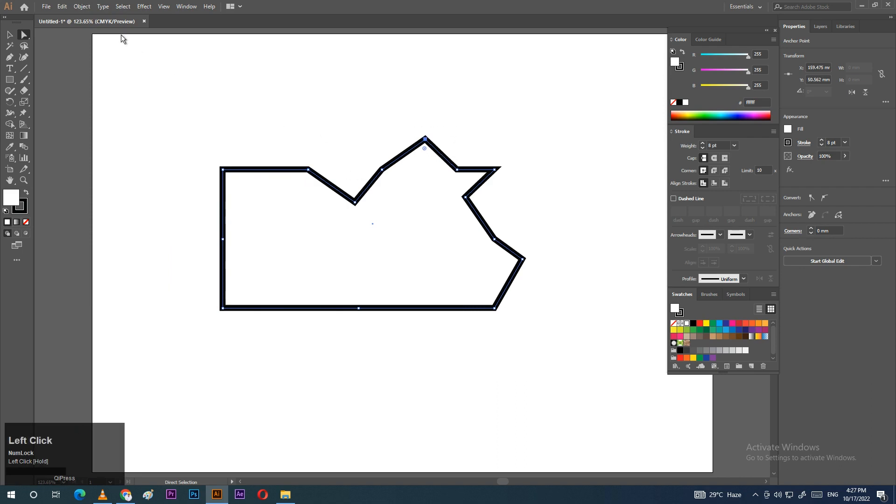
left_click(82, 6)
mouse_move(124, 219)
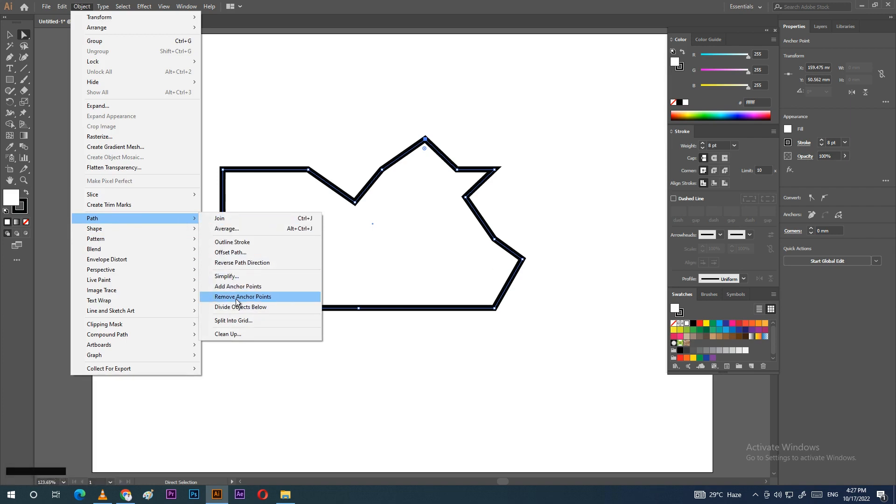
left_click(236, 297)
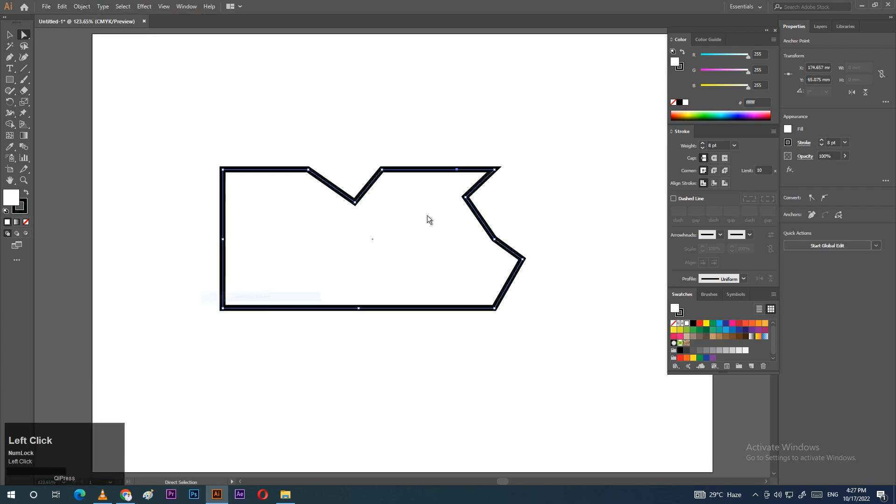
left_click(83, 7)
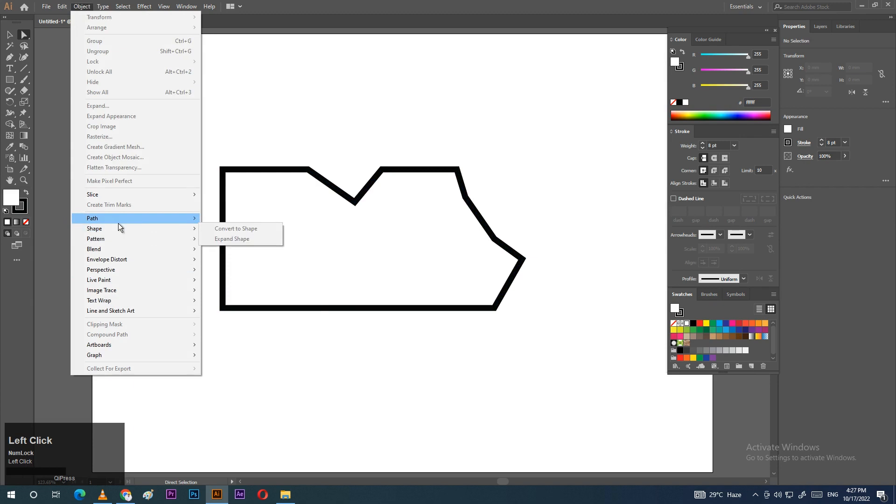
mouse_move(118, 221)
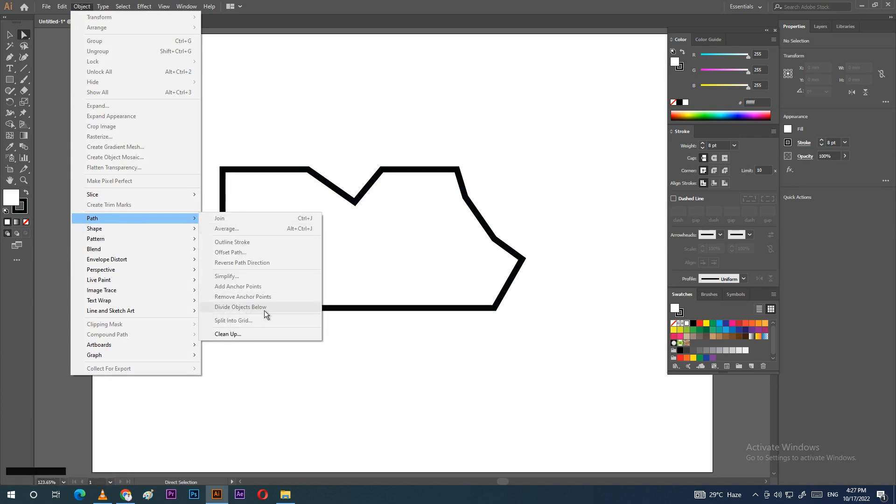
left_click(317, 134)
left_click_drag(178, 141, 560, 358)
Step: Delete the reshaped outline and draw three stacked rectangles, each wider going downward
key("Delete")
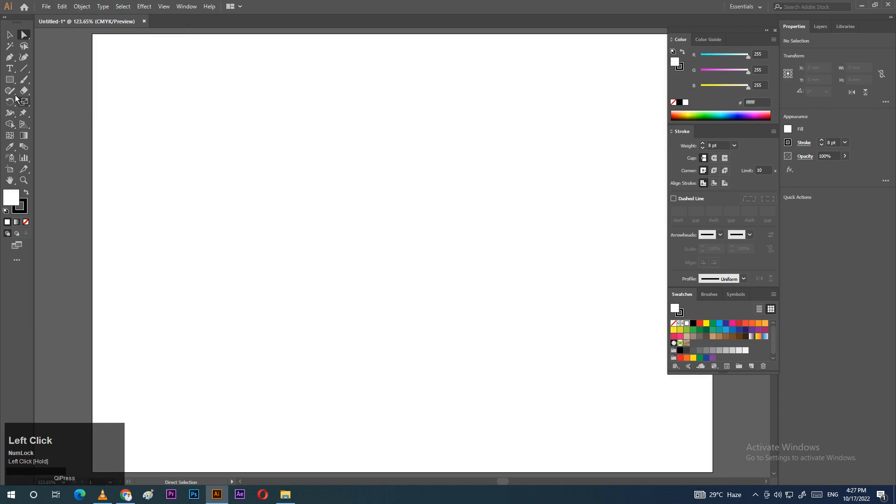
left_click(9, 79)
left_click_drag(251, 174, 506, 301)
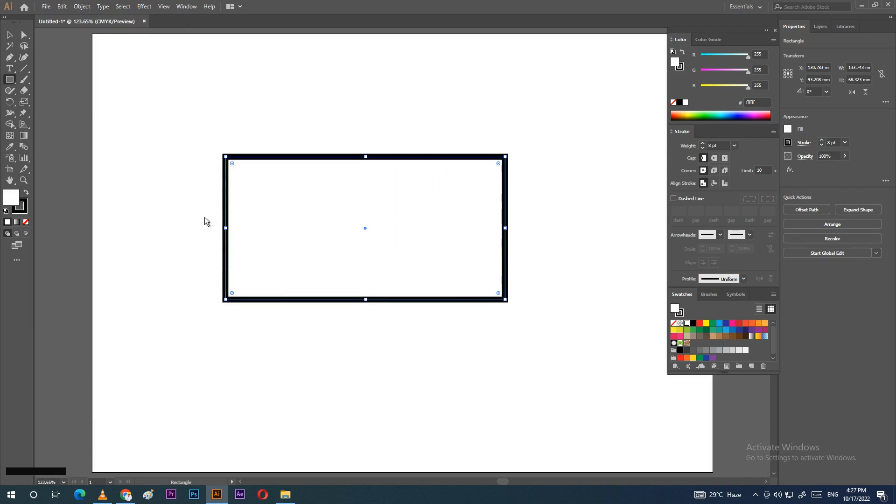
mouse_move(200, 217)
left_mouse_down()
mouse_move(579, 325)
mouse_move(555, 367)
mouse_move(534, 356)
left_mouse_up()
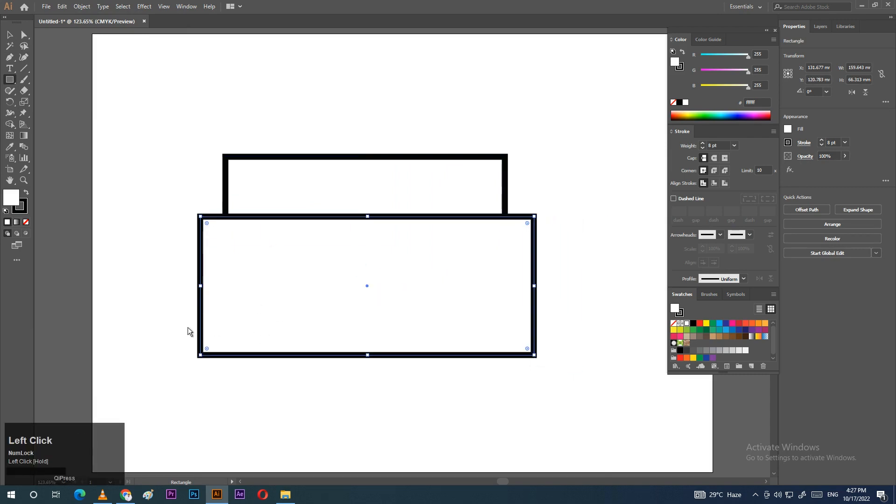
left_click_drag(179, 327, 551, 424)
Step: Dismiss the Rectangle size dialog and pan the stacked rectangles further into view
left_click(586, 237)
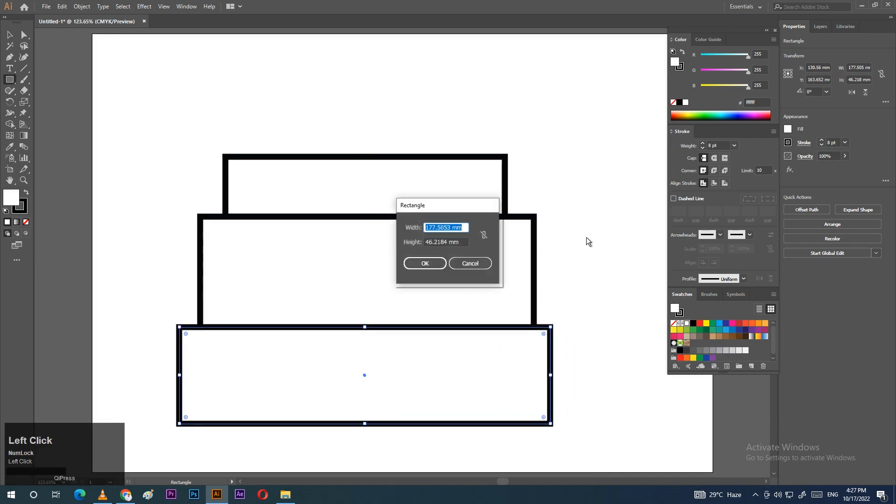
left_click(469, 263)
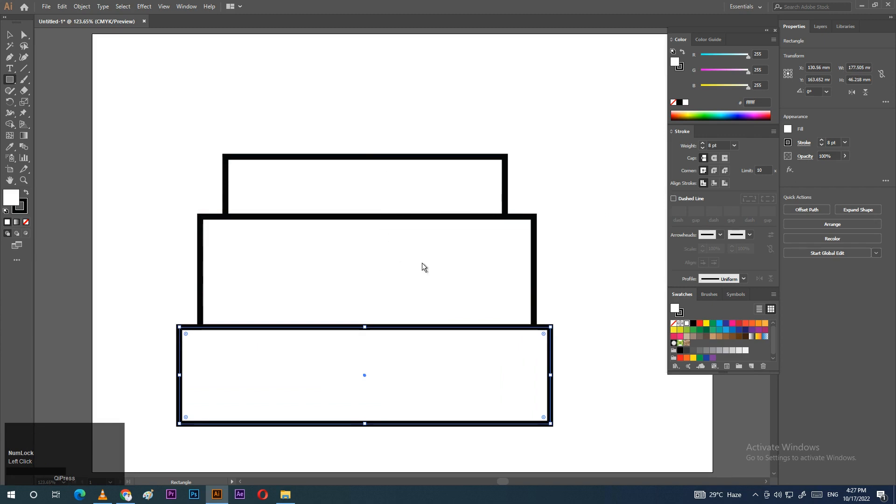
left_click_drag(583, 278, 574, 248)
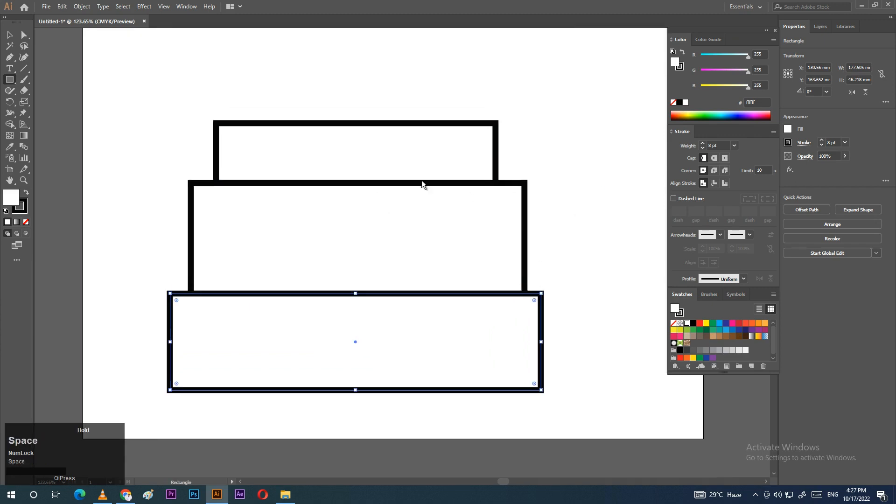
Step: Draw a vertical Pen line from above the stack to below it
left_click(10, 57)
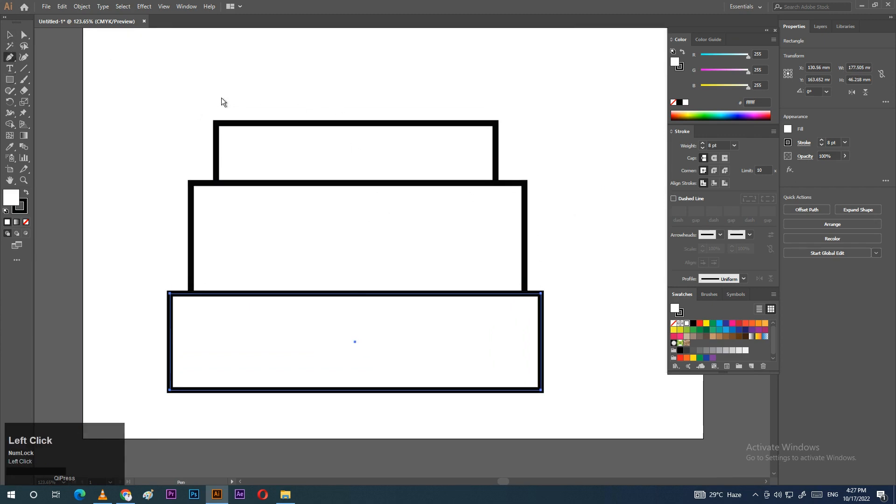
left_click(332, 84)
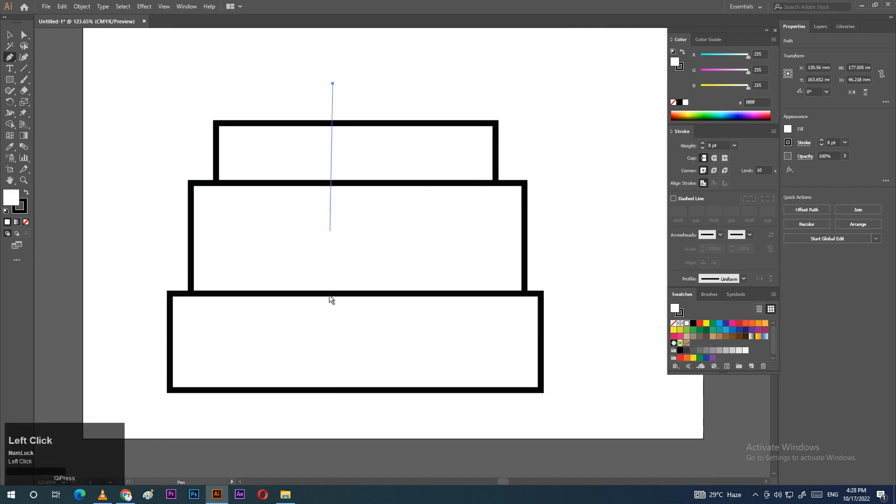
left_click(327, 422, "shift")
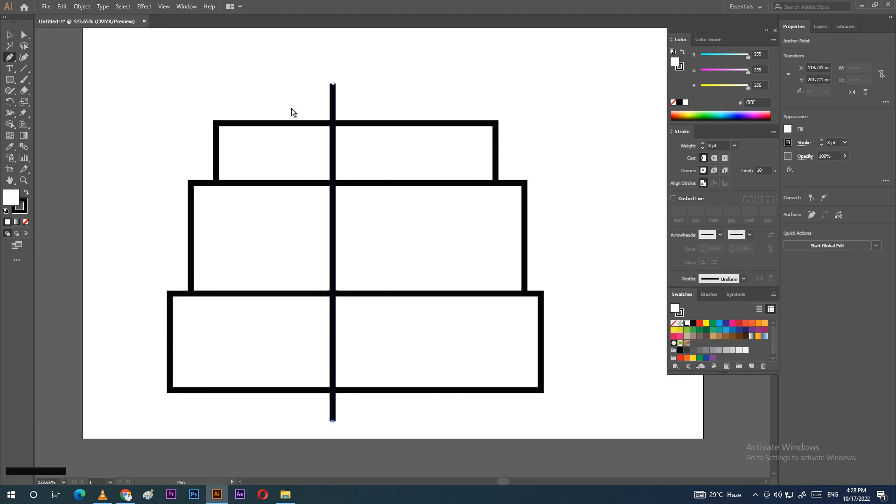
Step: Select the vertical line and apply Object > Path > Divide Objects Below, then deselect
left_click(10, 35)
left_click_drag(284, 66, 380, 105)
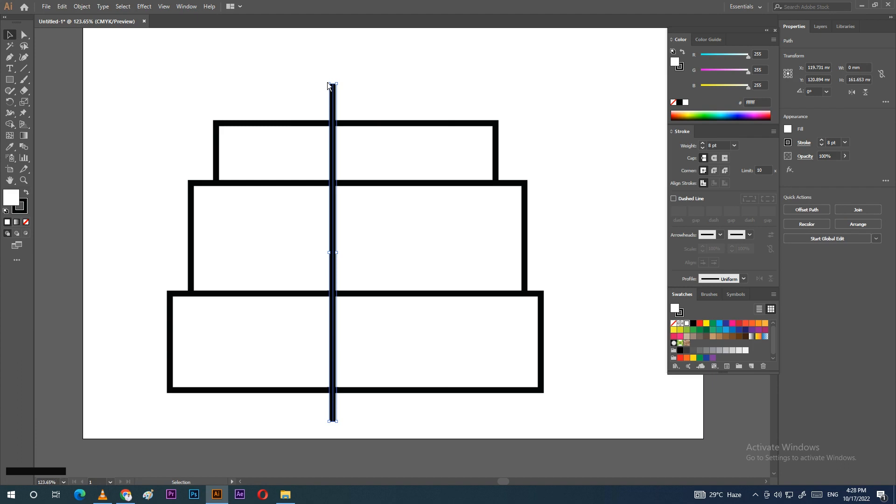
left_click(83, 6)
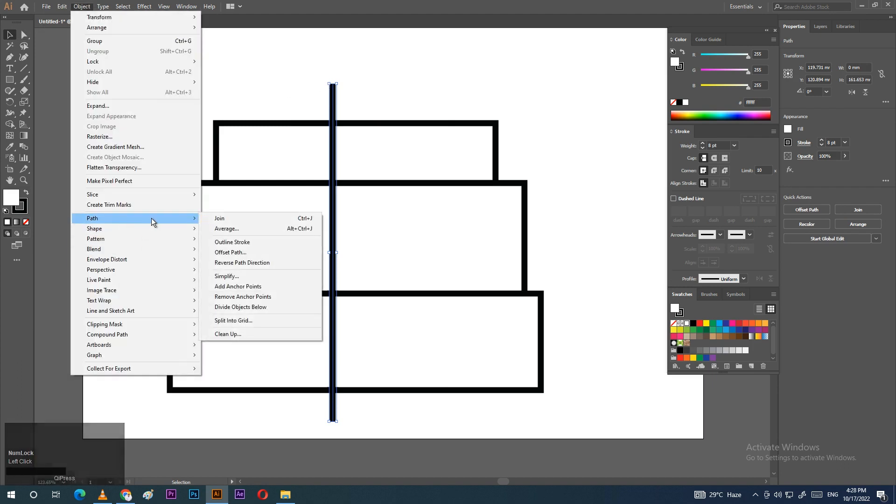
left_click(244, 307)
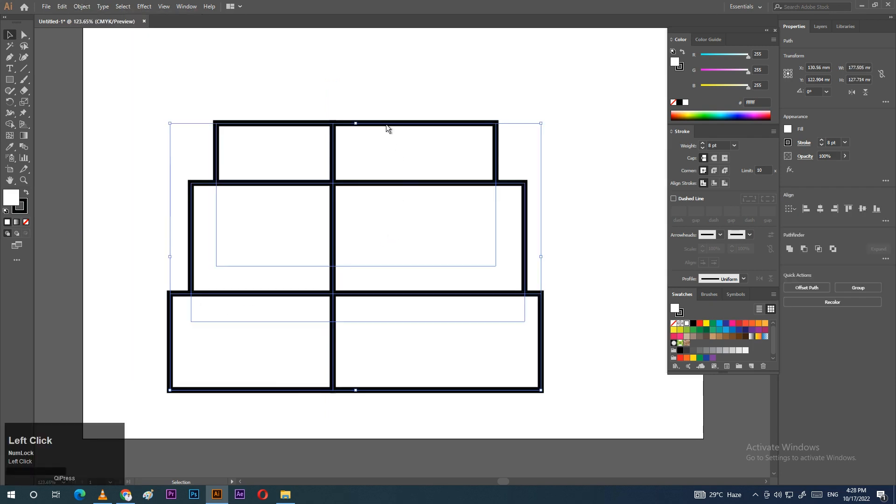
left_click(386, 88)
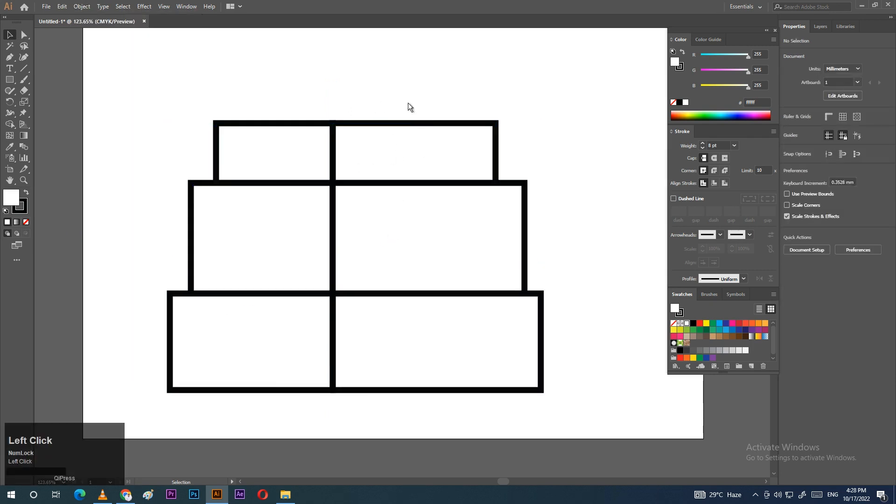
Step: Move the three right-hand pieces rightward, then run Object > Path > Clean Up
left_click_drag(377, 94, 577, 405)
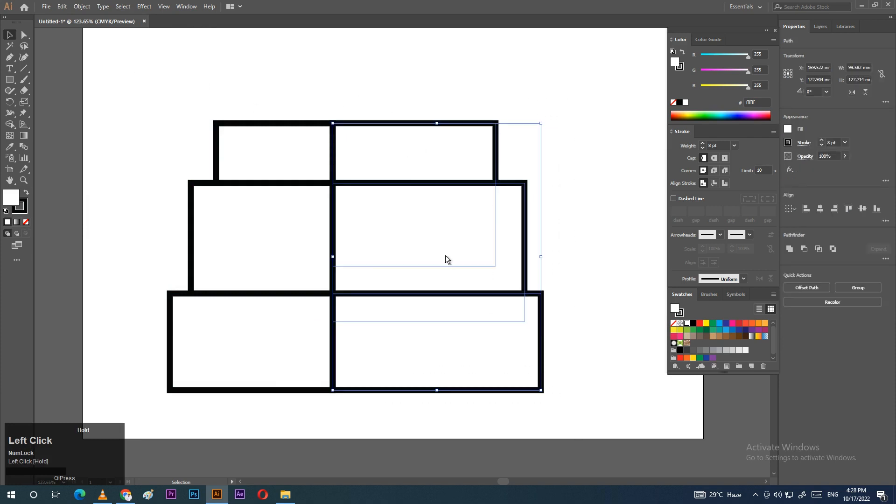
left_click_drag(392, 183, 446, 185)
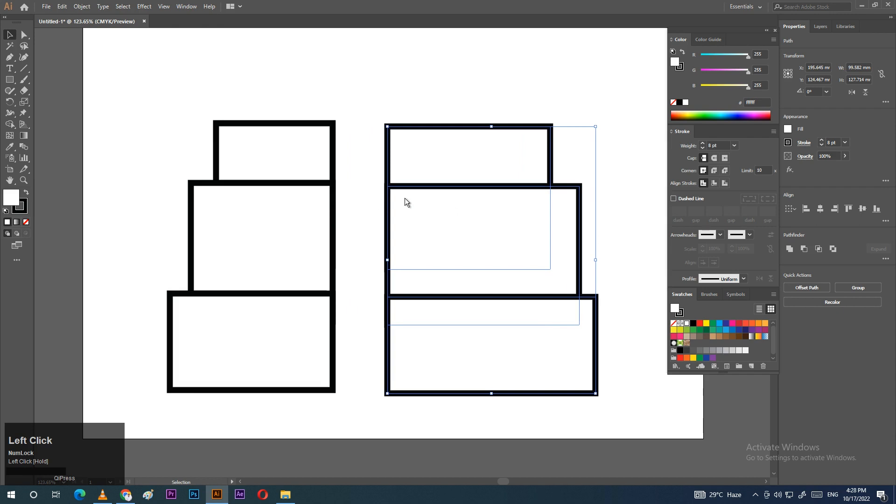
left_click(81, 6)
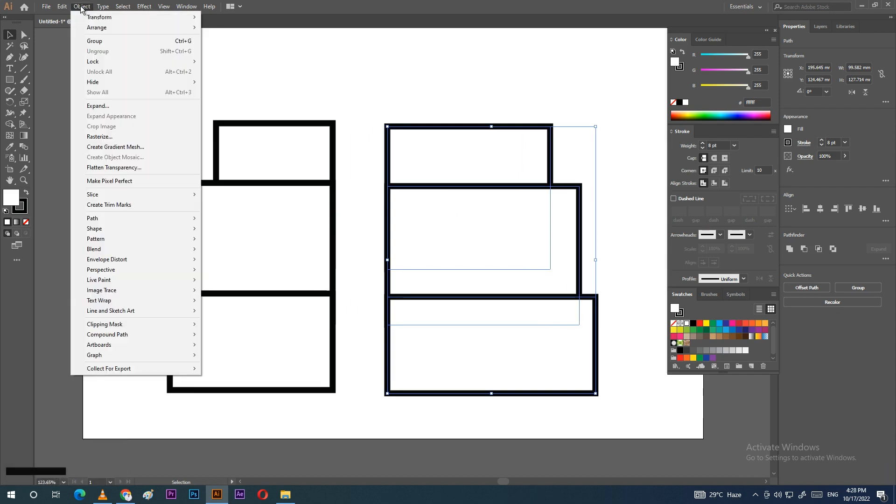
mouse_move(122, 220)
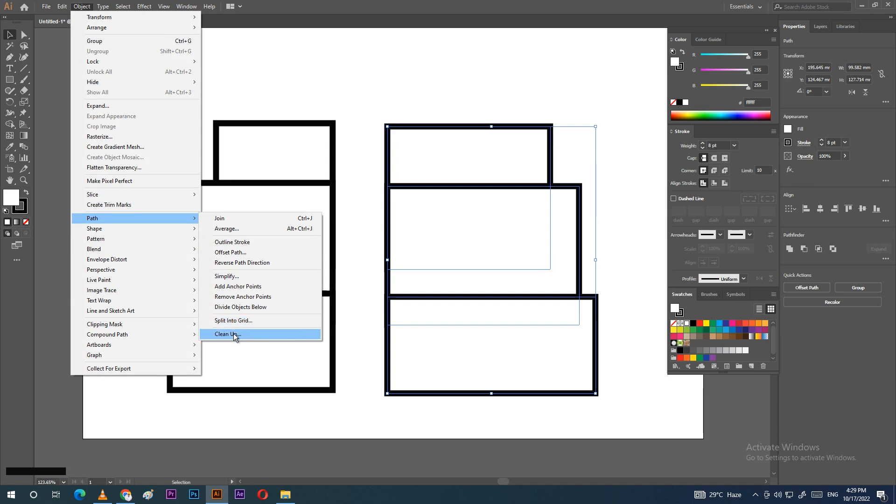
left_click(248, 338)
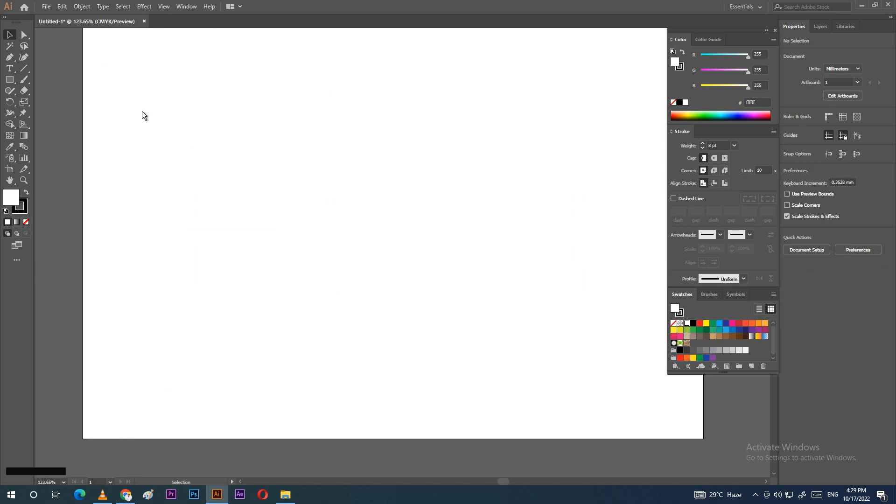
Step: Add a point-text object at the top left containing a person's name
left_click(9, 69)
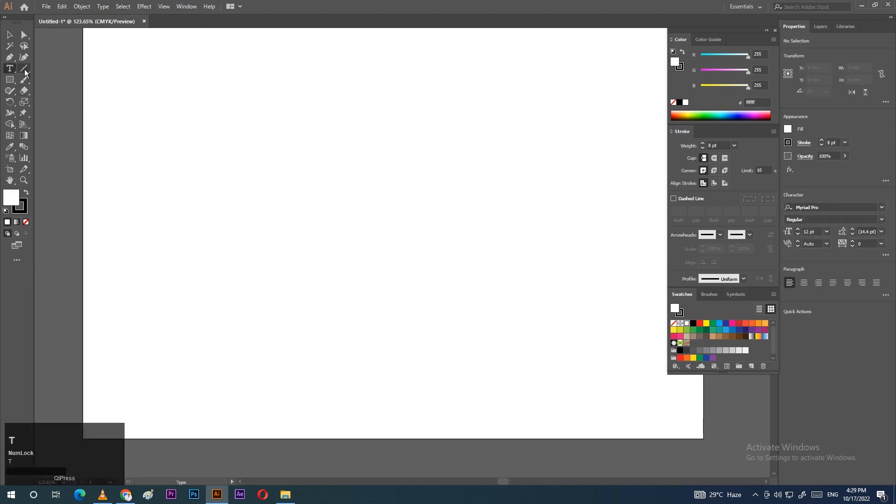
left_click(251, 121)
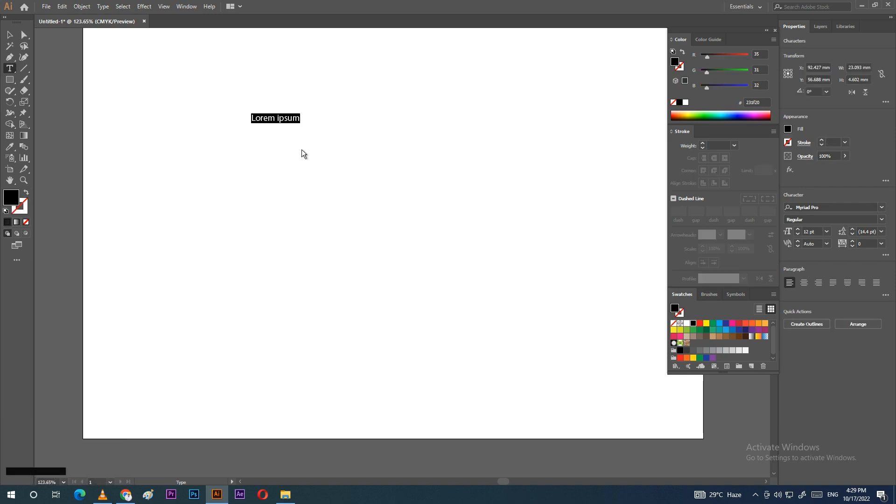
left_click(351, 198)
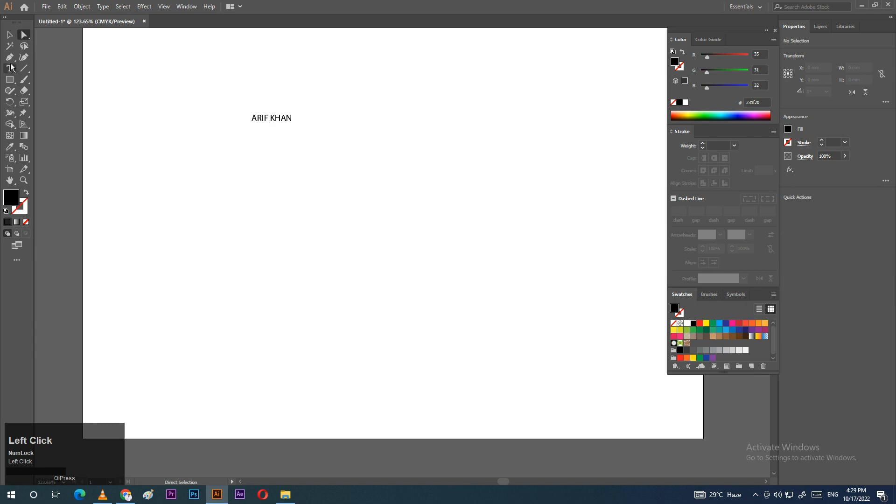
Step: Place three Lorem ipsum placeholder text objects: middle, lower, and top right
left_click(329, 202)
key("Escape")
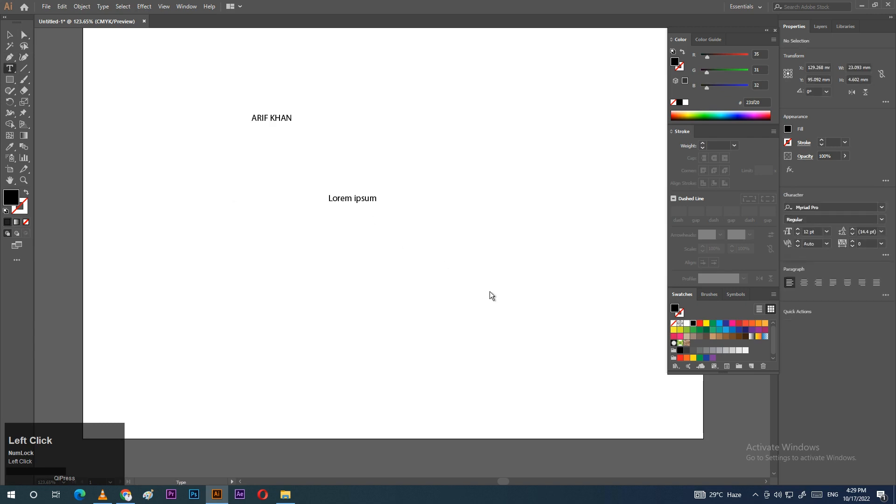
left_click(427, 262)
key("Escape")
left_click(537, 125)
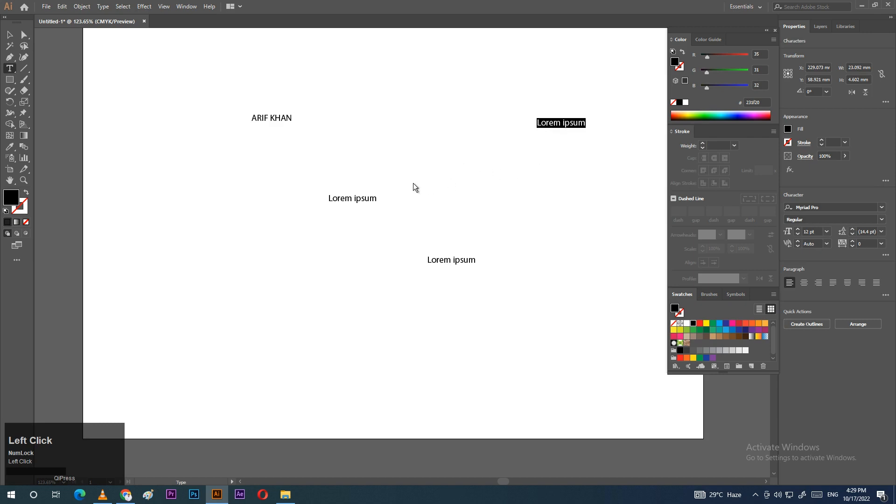
Step: Empty the middle, lower and top-right placeholder texts by selecting all and deleting
left_click(367, 200)
key("ctrl+a")
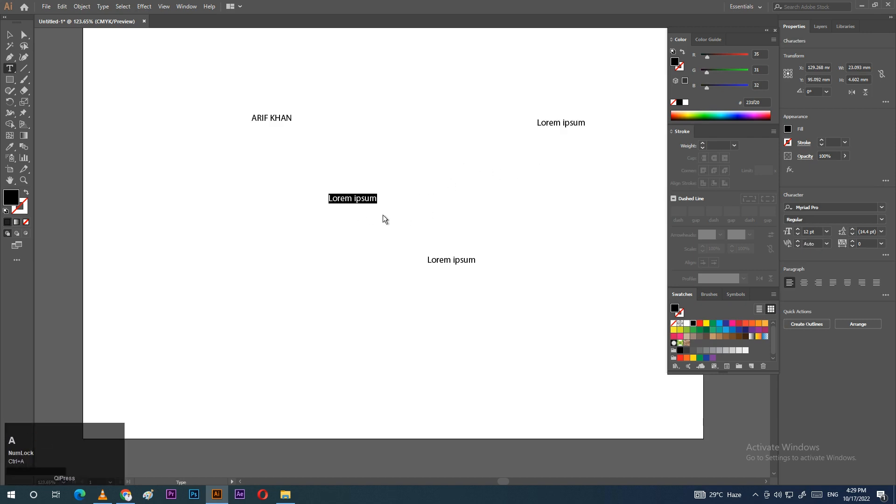
key("BackSpace")
left_click(462, 261)
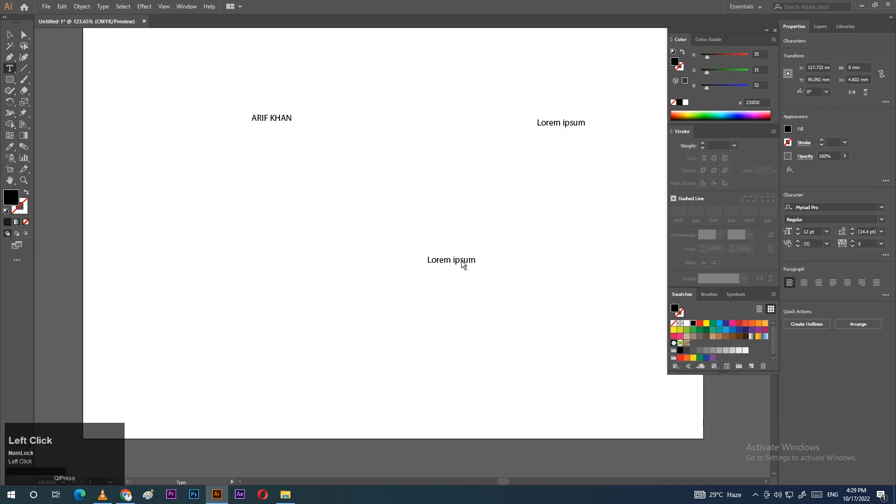
key("ctrl+a")
key("BackSpace")
left_click(562, 128)
key("ctrl+a")
key("BackSpace")
Step: Empty the top-left name text, then switch to Direct Selection and deselect
left_click(278, 121)
key("ctrl+a")
key("BackSpace")
left_click(24, 35)
left_click(207, 74)
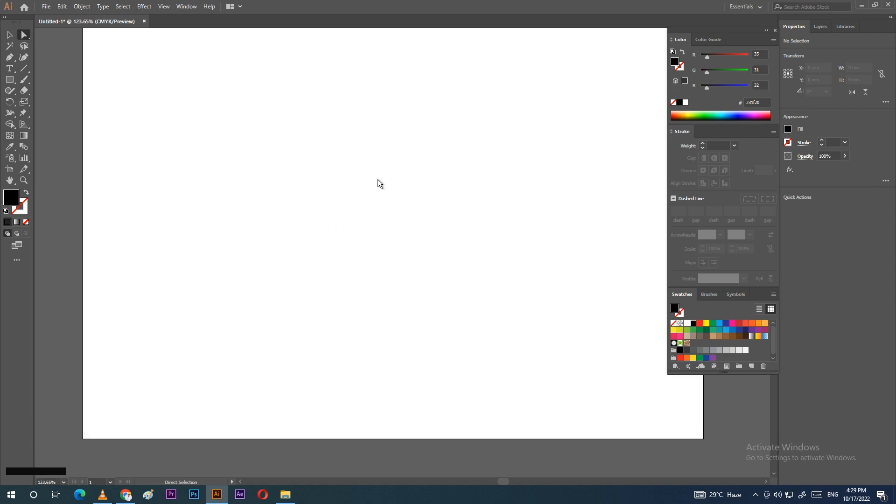
left_click(10, 36)
left_click(23, 36)
left_click_drag(160, 76, 722, 395)
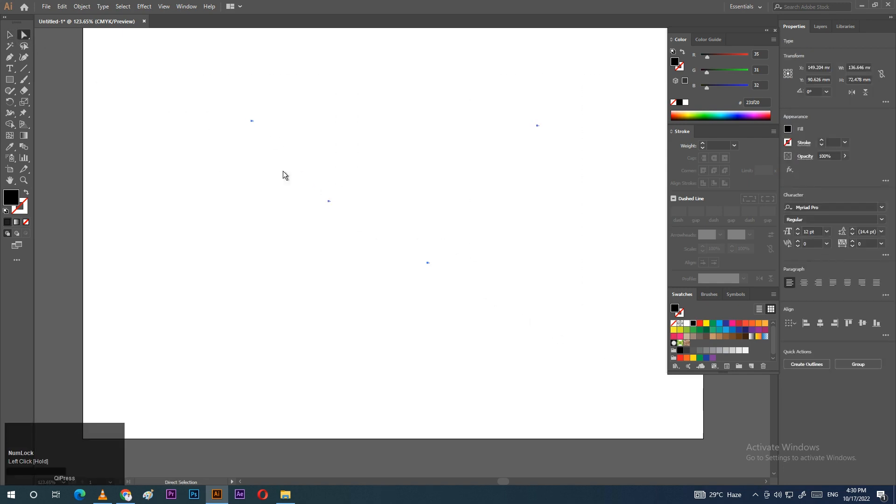
left_click(75, 57)
left_click_drag(140, 66, 606, 396)
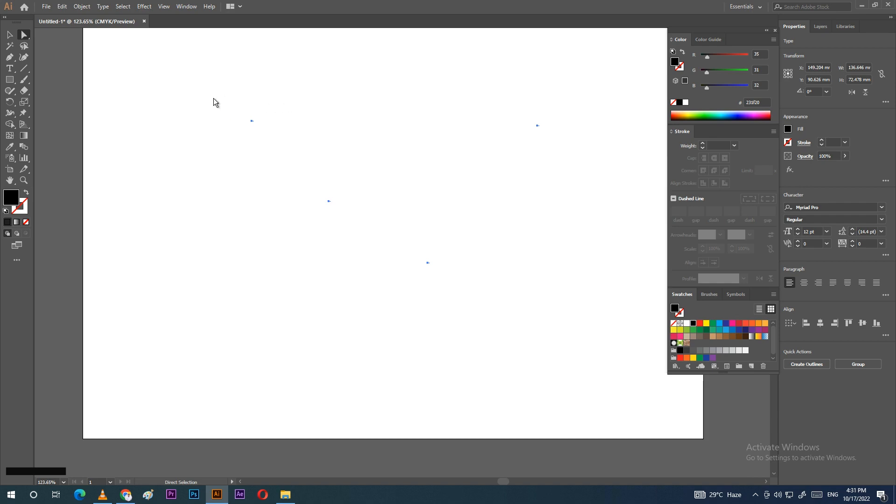
left_click(186, 84)
left_click_drag(160, 54, 562, 314)
left_click(563, 313)
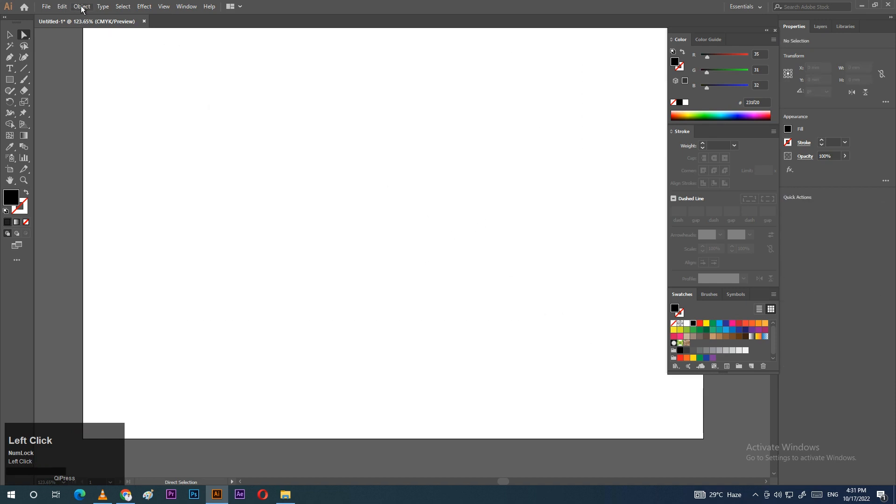
Step: Run Object > Path > Clean Up with stray points, unpainted objects and empty text paths checked
left_click(82, 8)
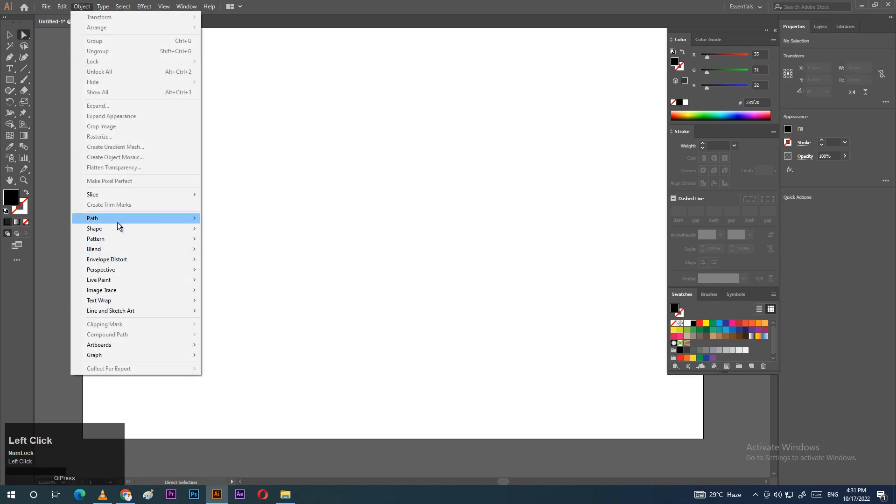
mouse_move(168, 223)
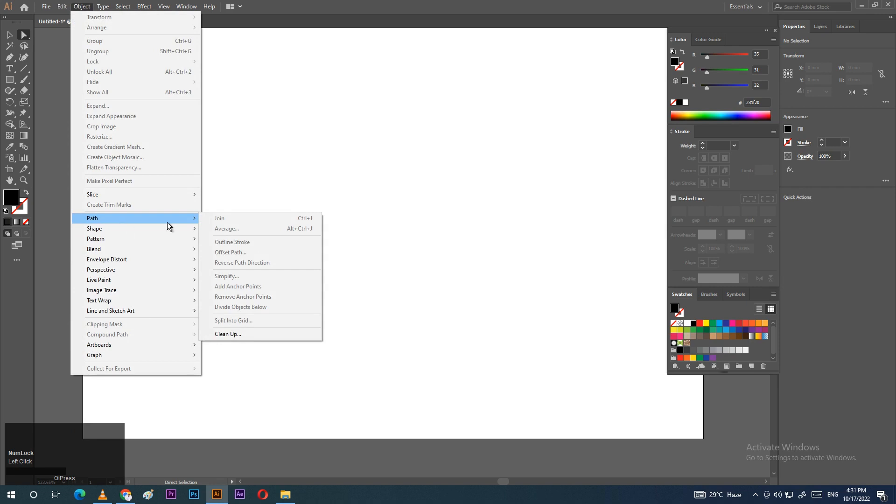
left_click(232, 336)
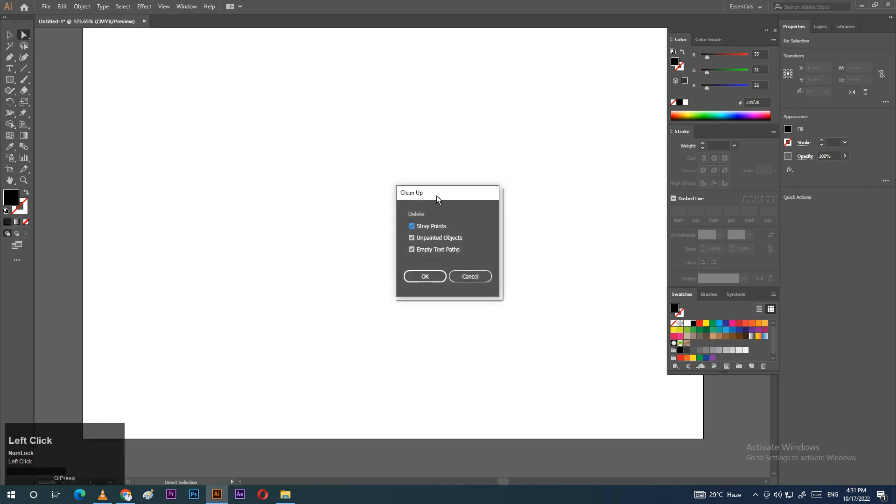
left_click_drag(438, 199, 526, 152)
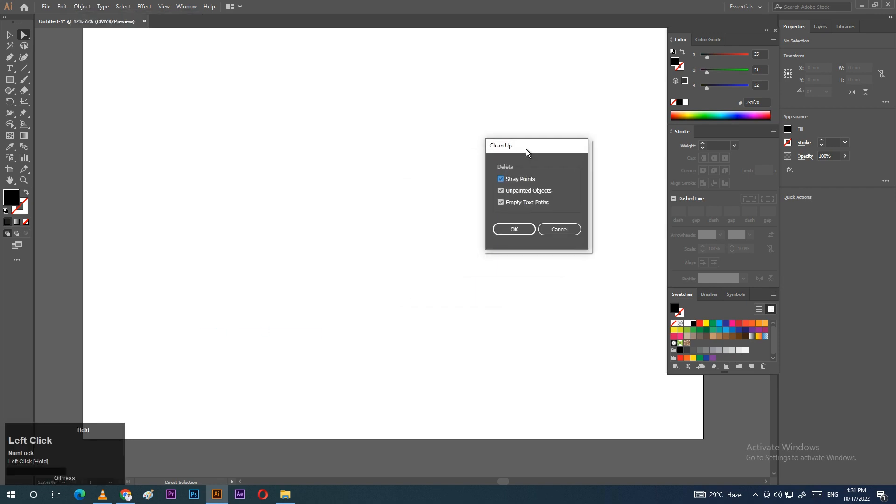
left_click(515, 229)
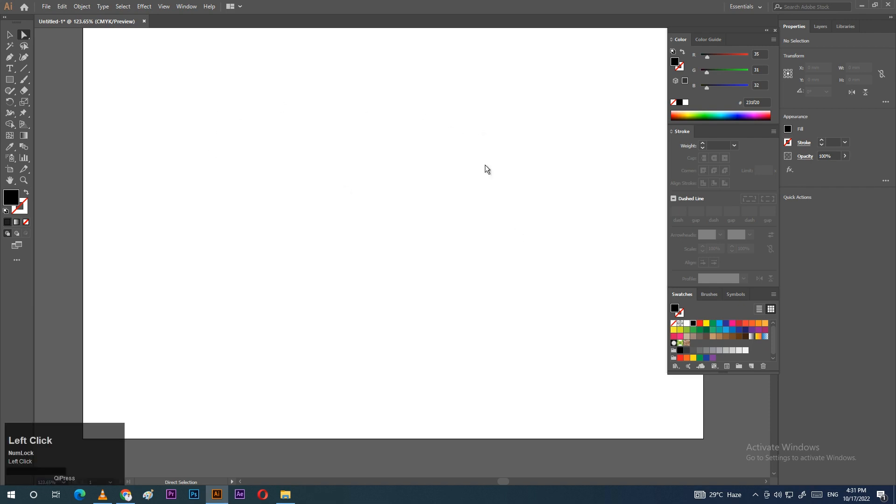
Step: Marquee-drag across the artboard several times to confirm no objects remain
left_click_drag(151, 65, 658, 396)
left_click_drag(208, 85, 568, 326)
left_click_drag(314, 173, 525, 373)
left_click_drag(238, 92, 600, 244)
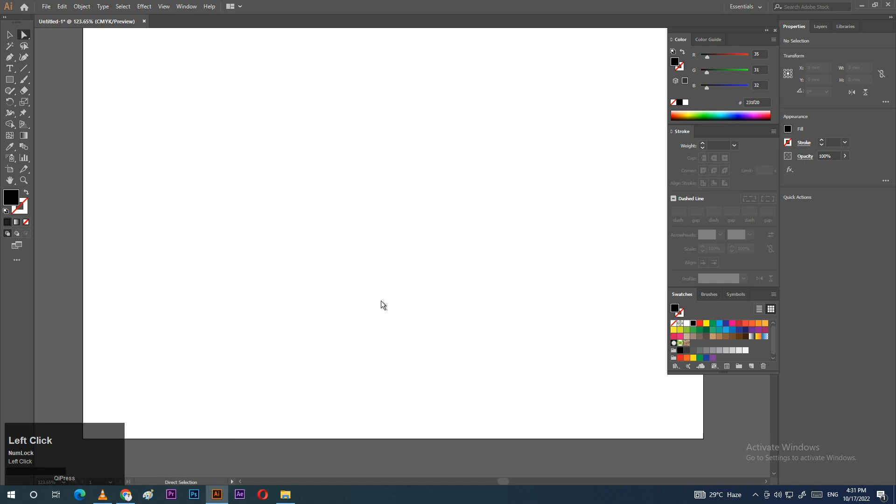